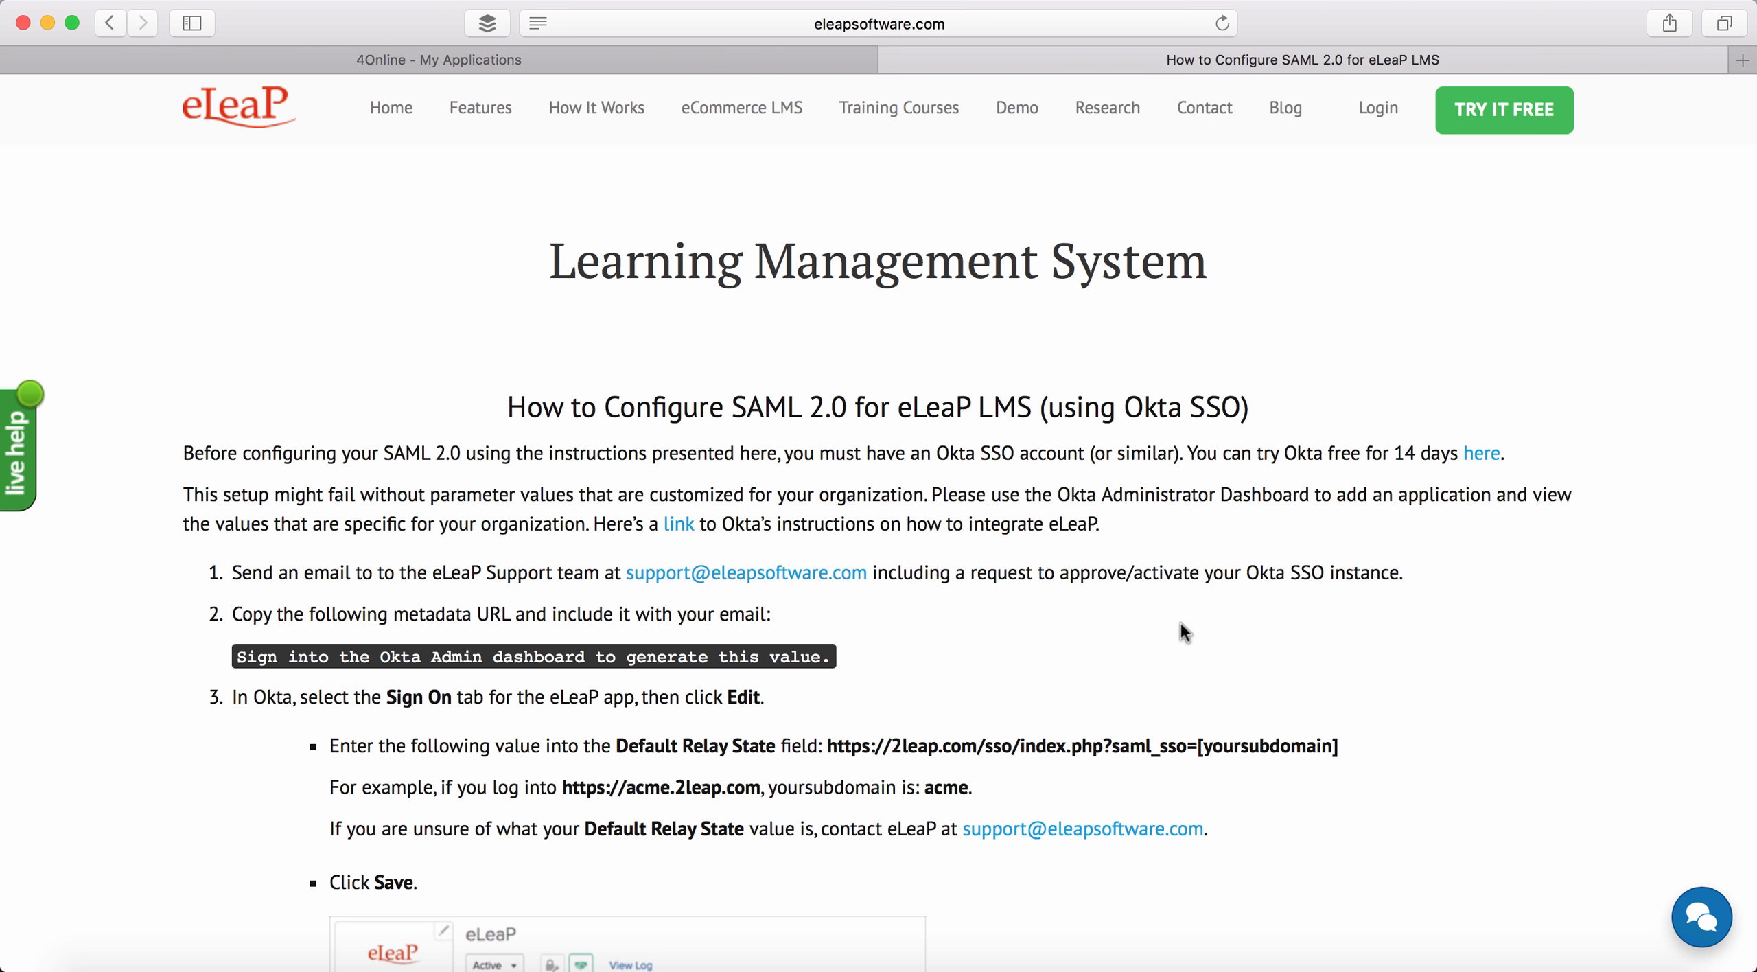
- Switch to the Okta tab and open the admin console's Applications page
{"action": "left_click", "coordinate": [610, 59]}
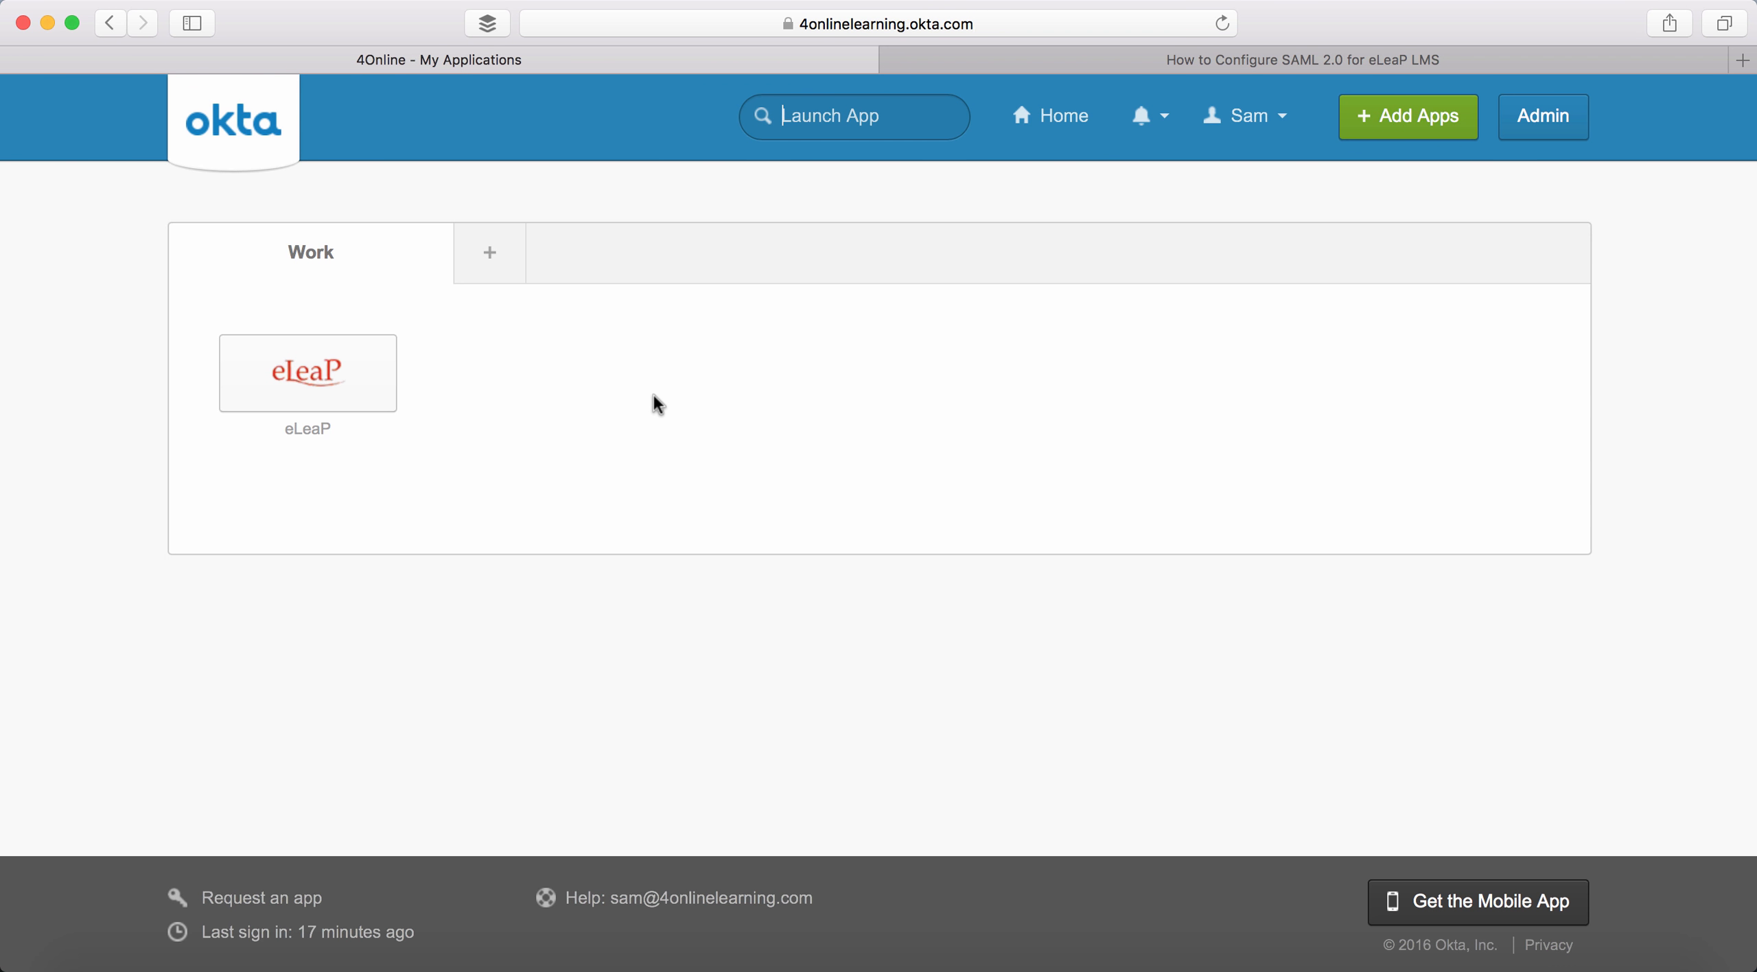
{"action": "left_click", "coordinate": [1546, 116]}
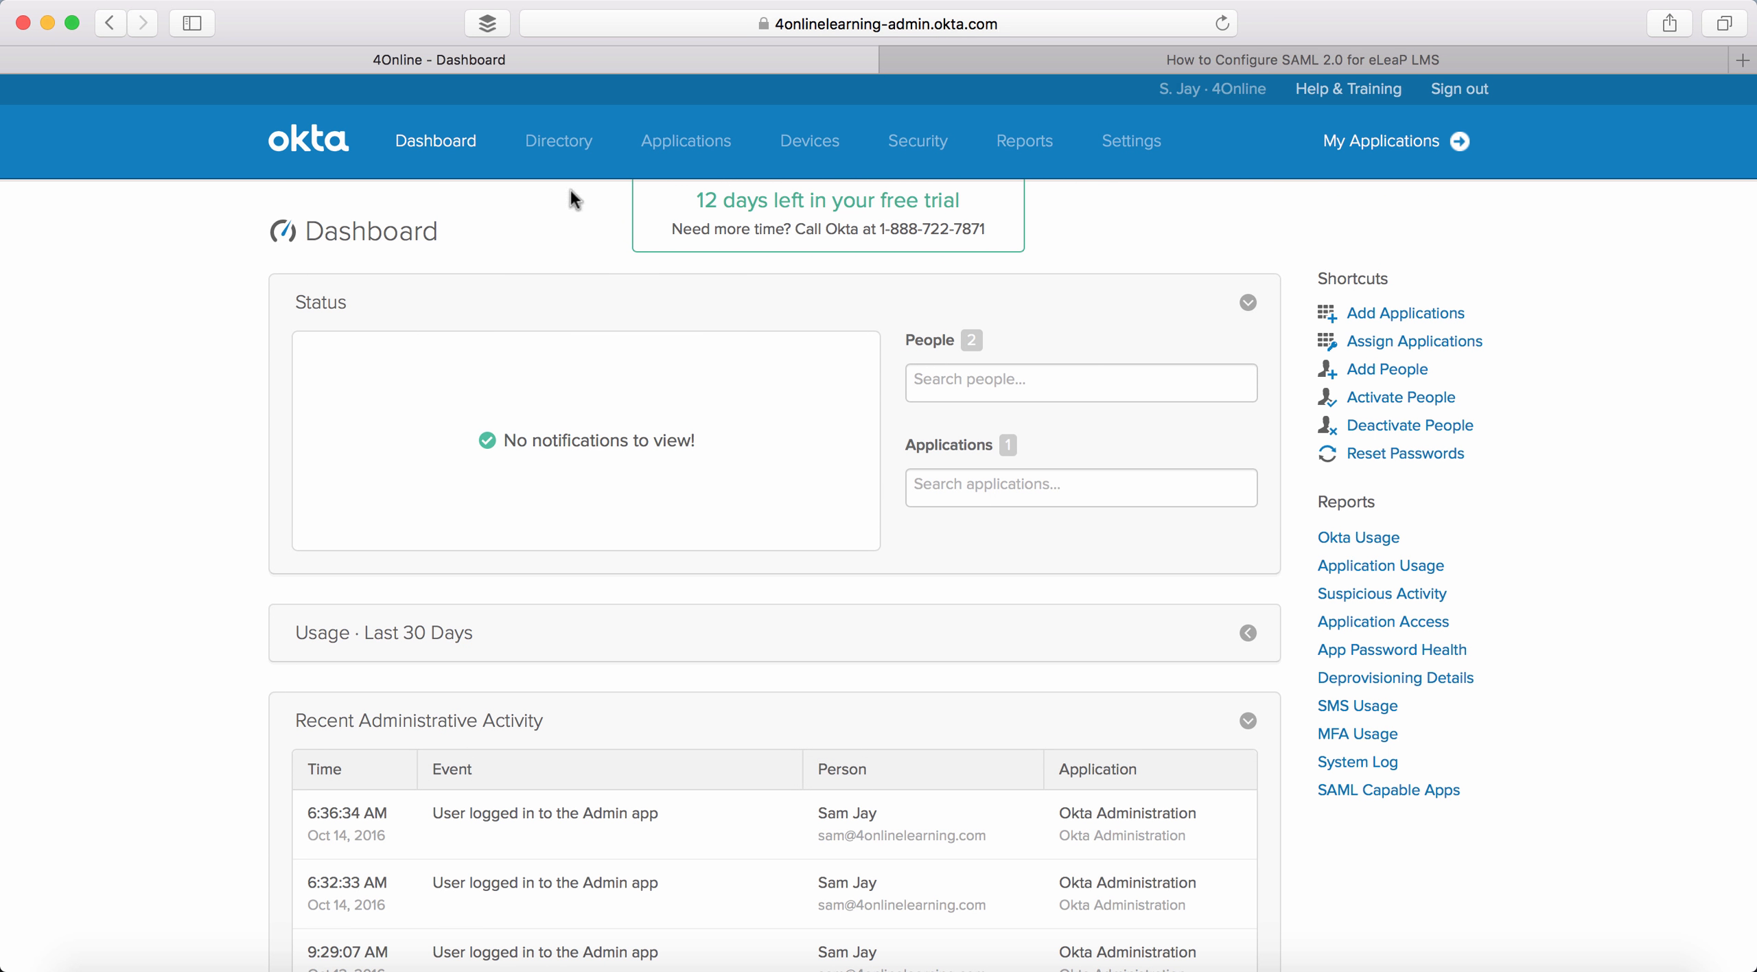
{"action": "left_click", "coordinate": [677, 140]}
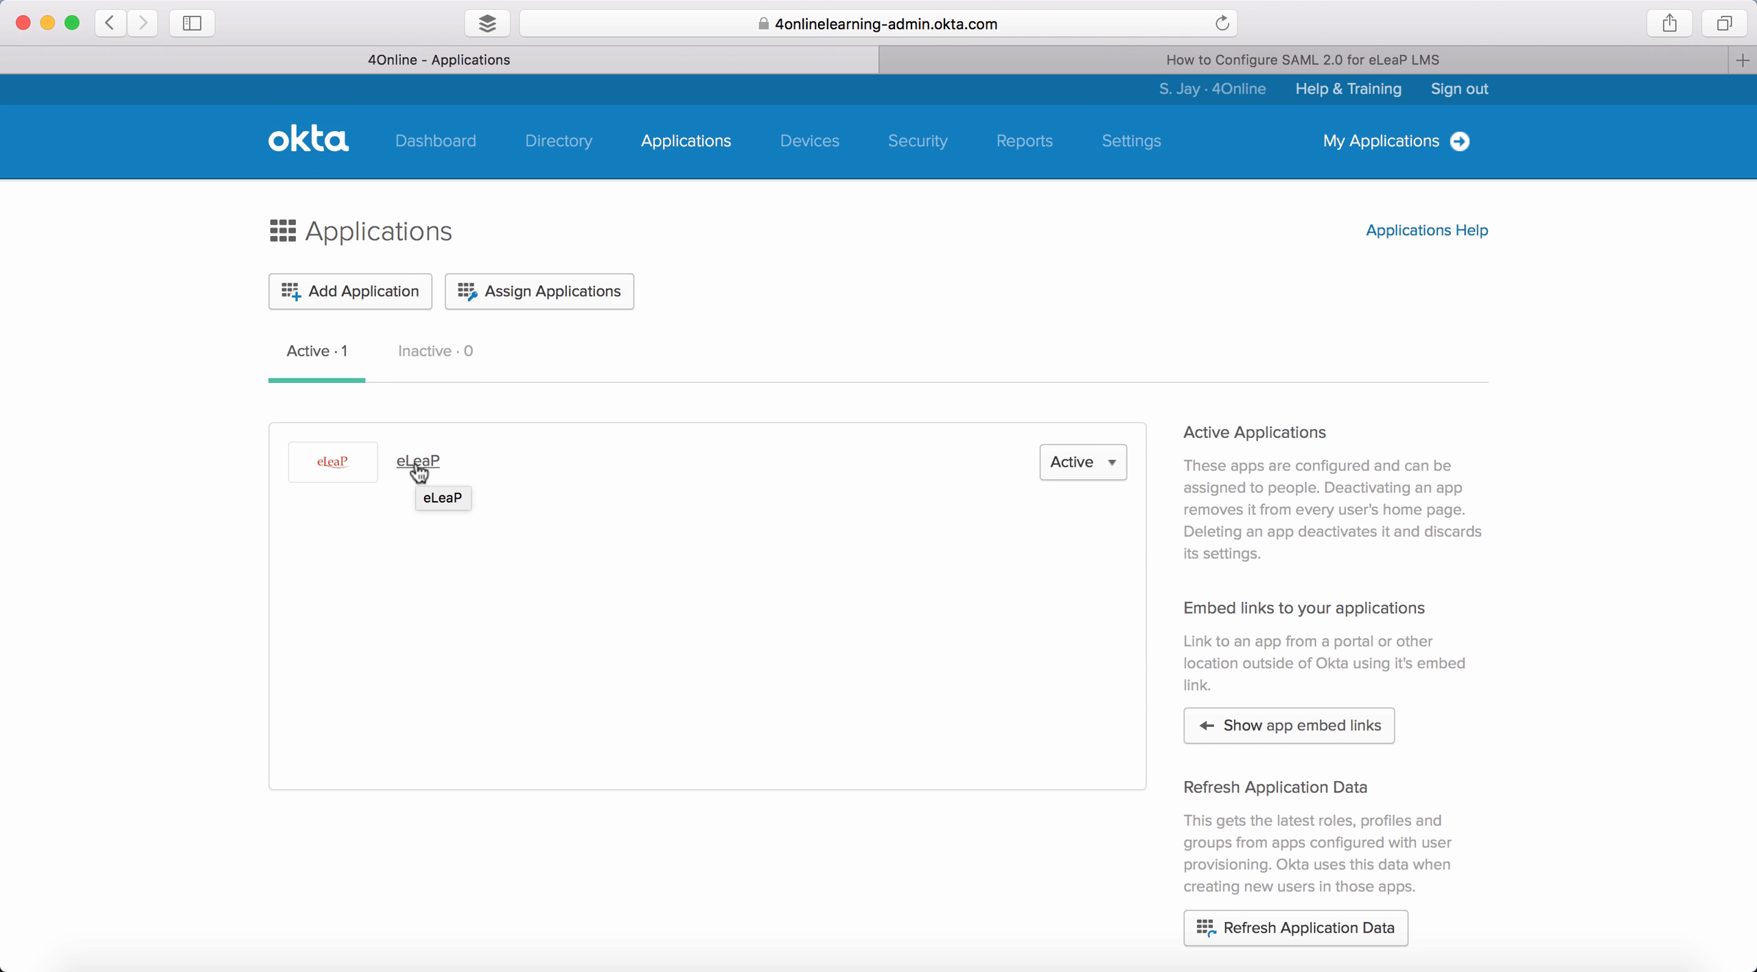
- Search the Add Application catalogue for eleap, then return to the applications list
{"action": "left_click", "coordinate": [355, 295]}
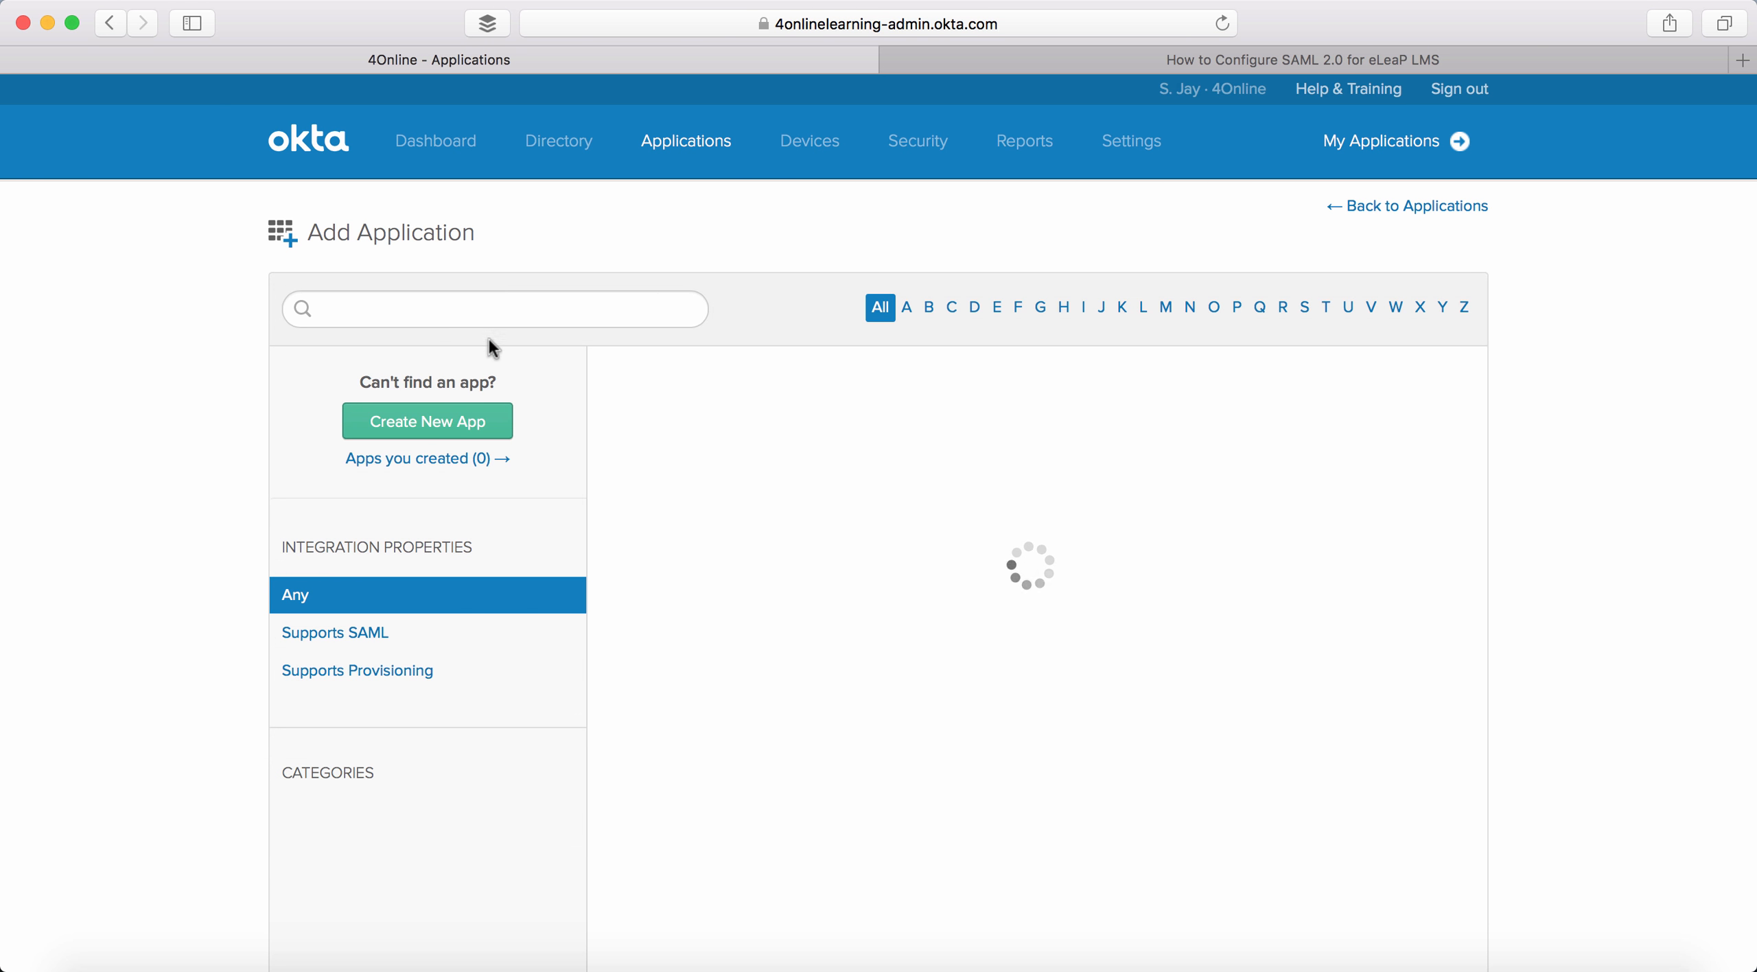
{"action": "type", "text": "eleap"}
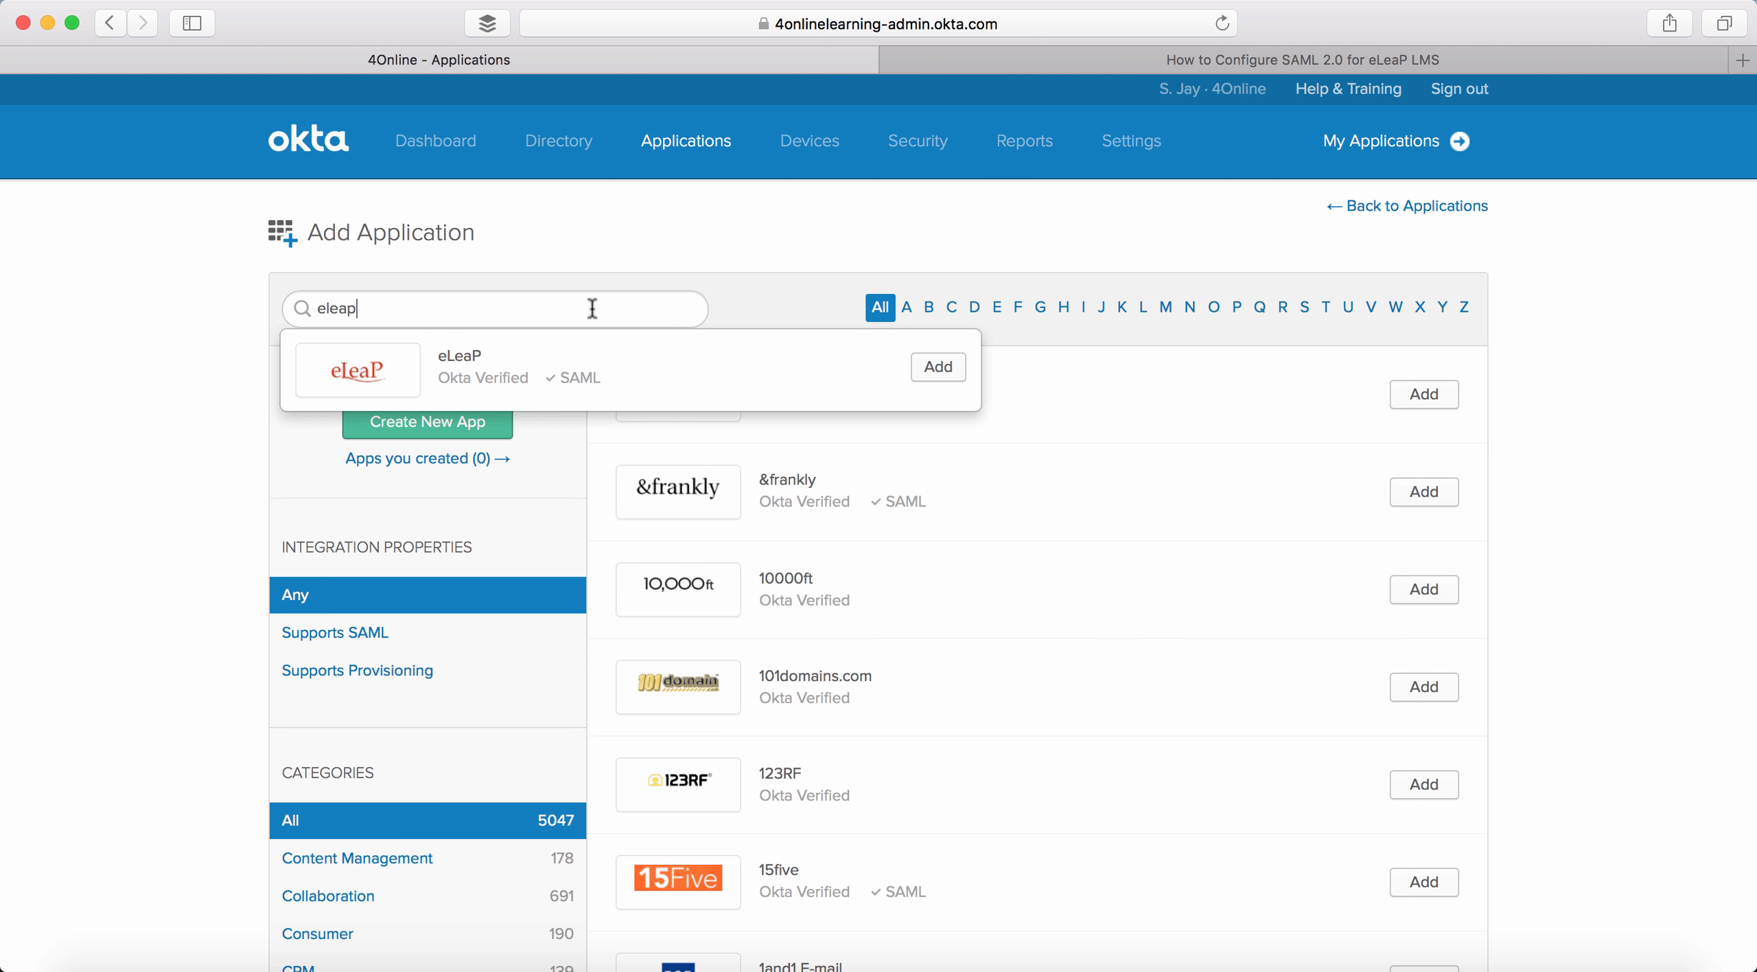
{"action": "left_click", "coordinate": [1381, 204]}
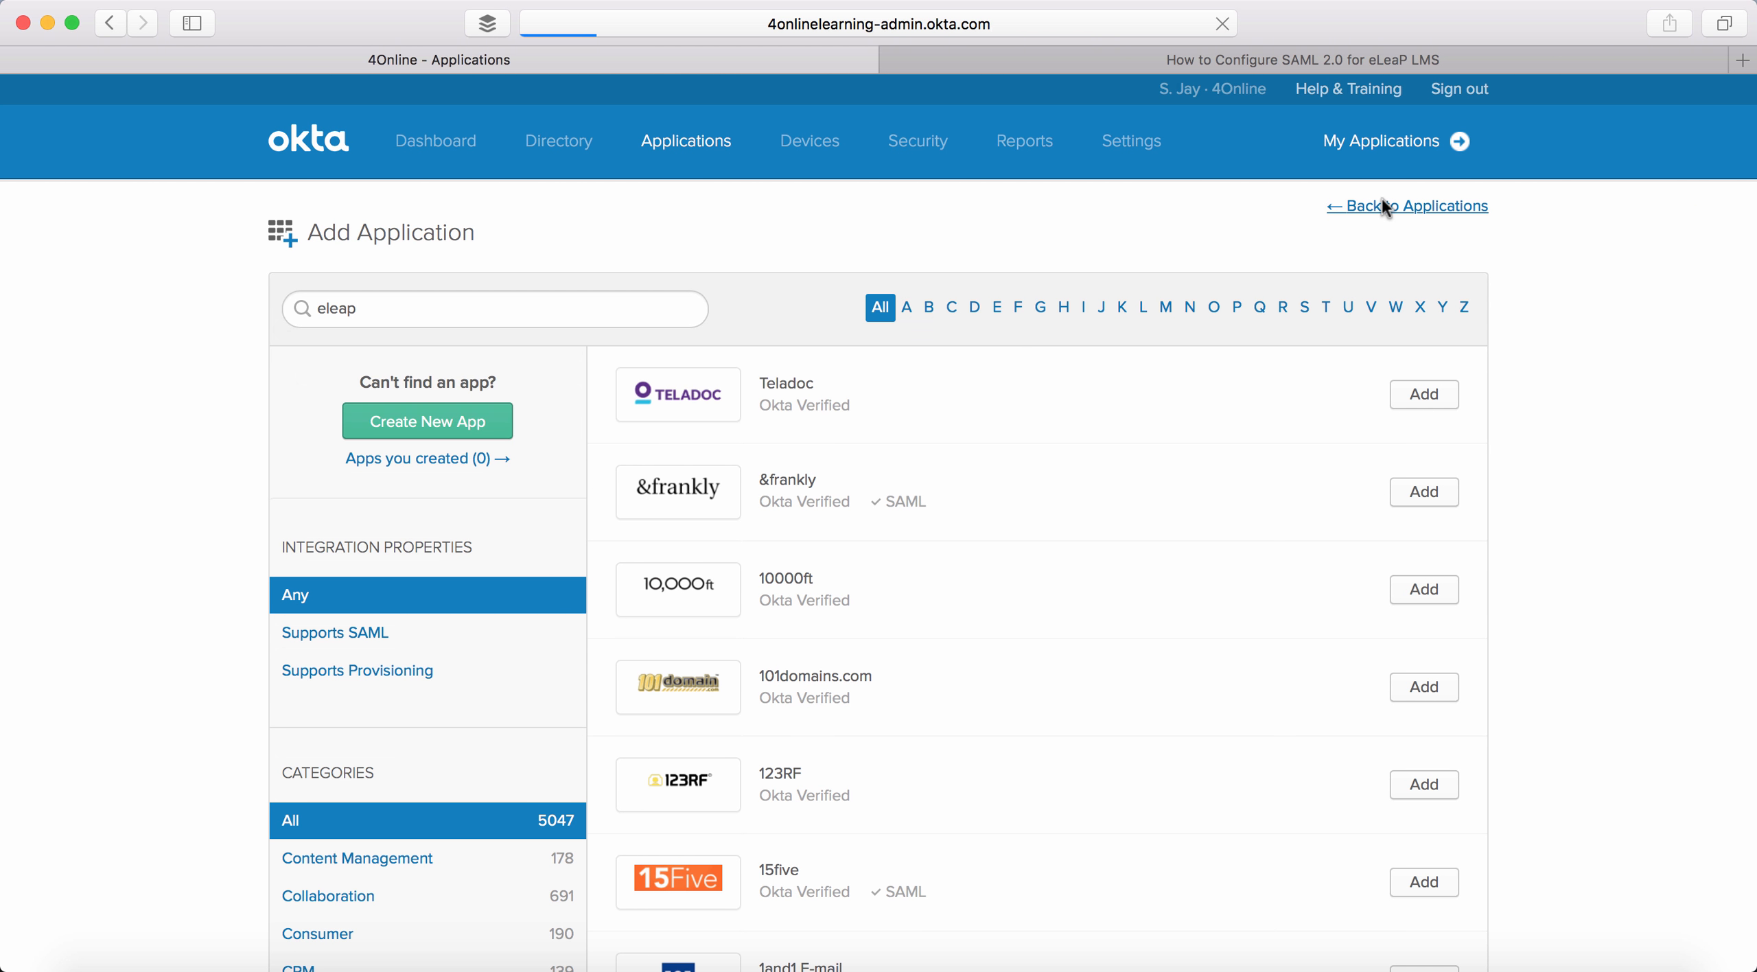
- Open the eLeaP application's General settings and highlight the Subdomain value
{"action": "left_click", "coordinate": [420, 463]}
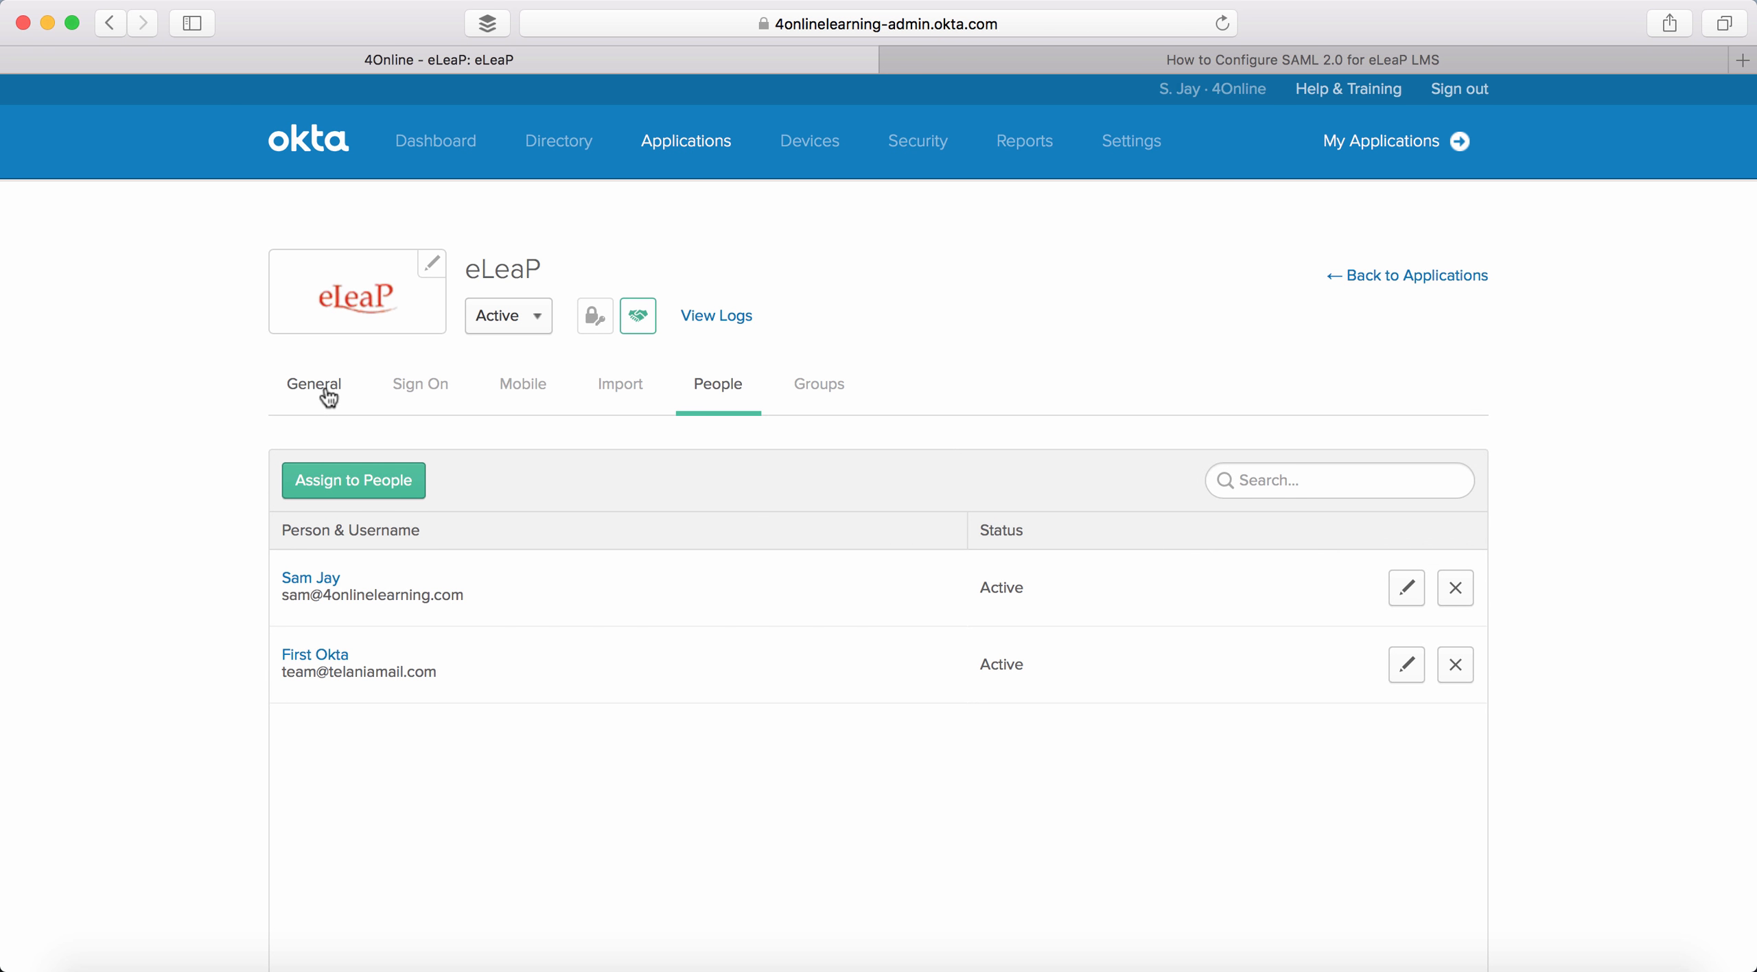
{"action": "left_click", "coordinate": [317, 386]}
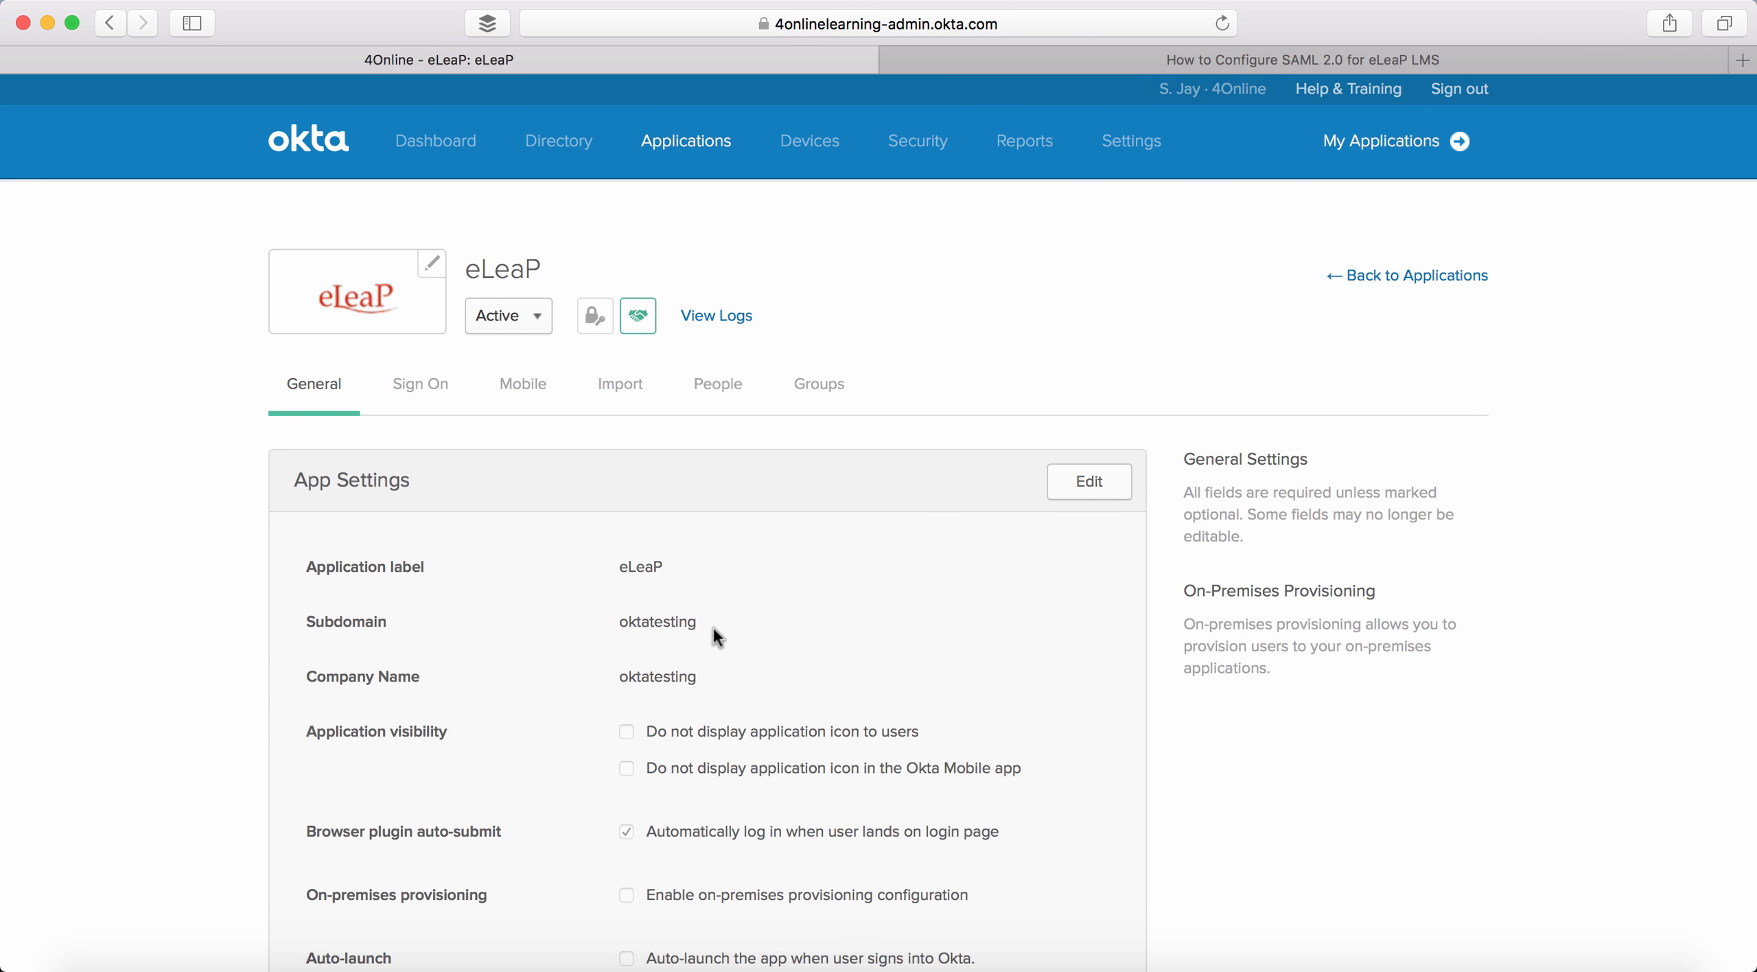
{"action": "left_click_drag", "start_coordinate": [699, 625], "coordinate": [624, 626]}
{"action": "left_click", "coordinate": [650, 619]}
{"action": "left_click_drag", "start_coordinate": [623, 624], "coordinate": [698, 622]}
- Open the SAML 2.0 setup instructions from the eLeaP app's Sign On settings
{"action": "left_click", "coordinate": [420, 385]}
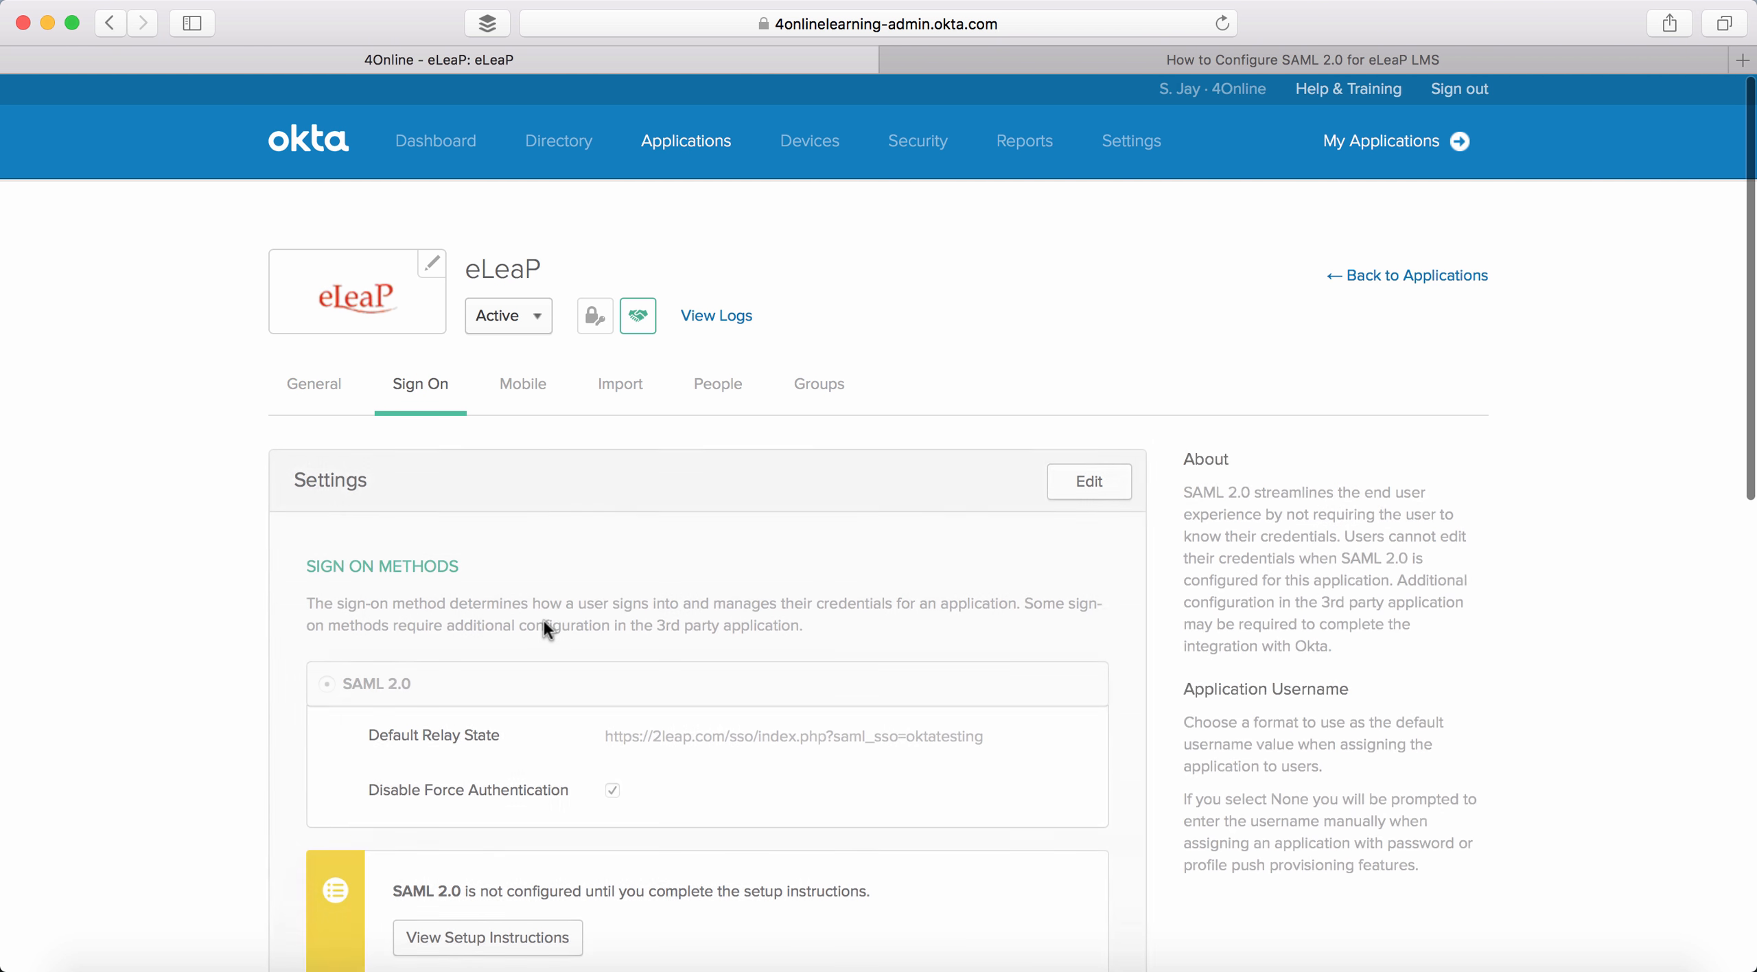
{"action": "scroll", "coordinate": [543, 620], "scroll_direction": "down", "scroll_amount": 2}
{"action": "scroll", "coordinate": [544, 620], "scroll_direction": "down", "scroll_amount": 8}
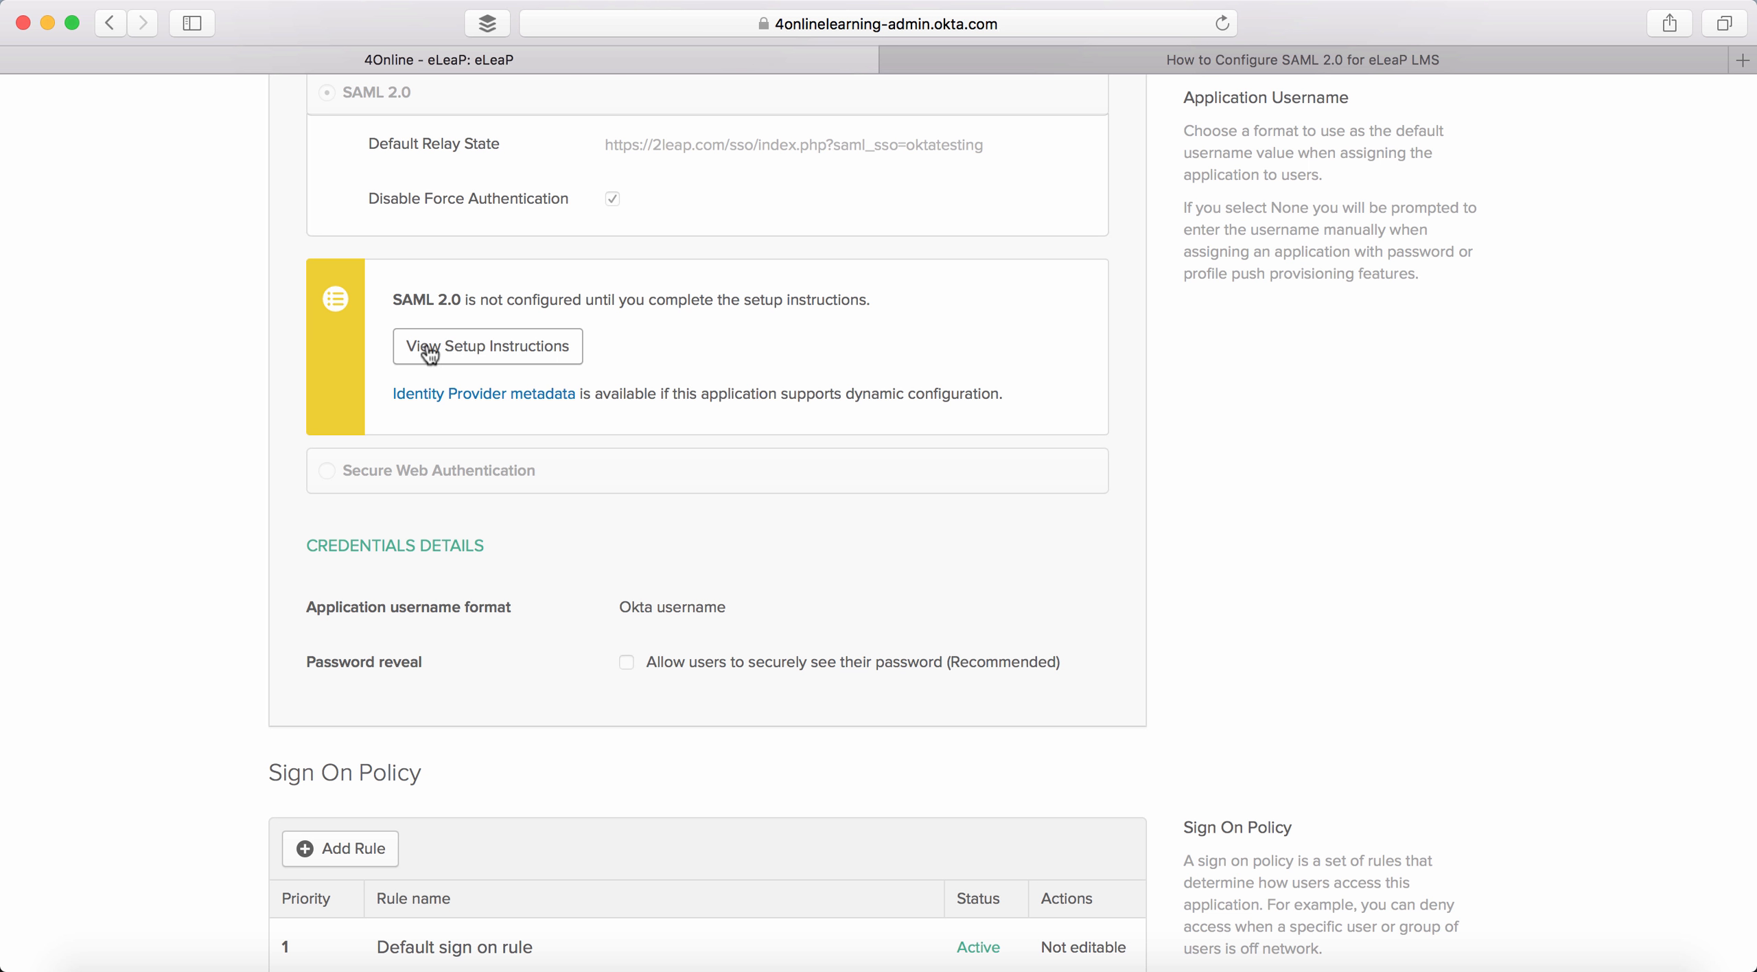
{"action": "left_click", "coordinate": [489, 340]}
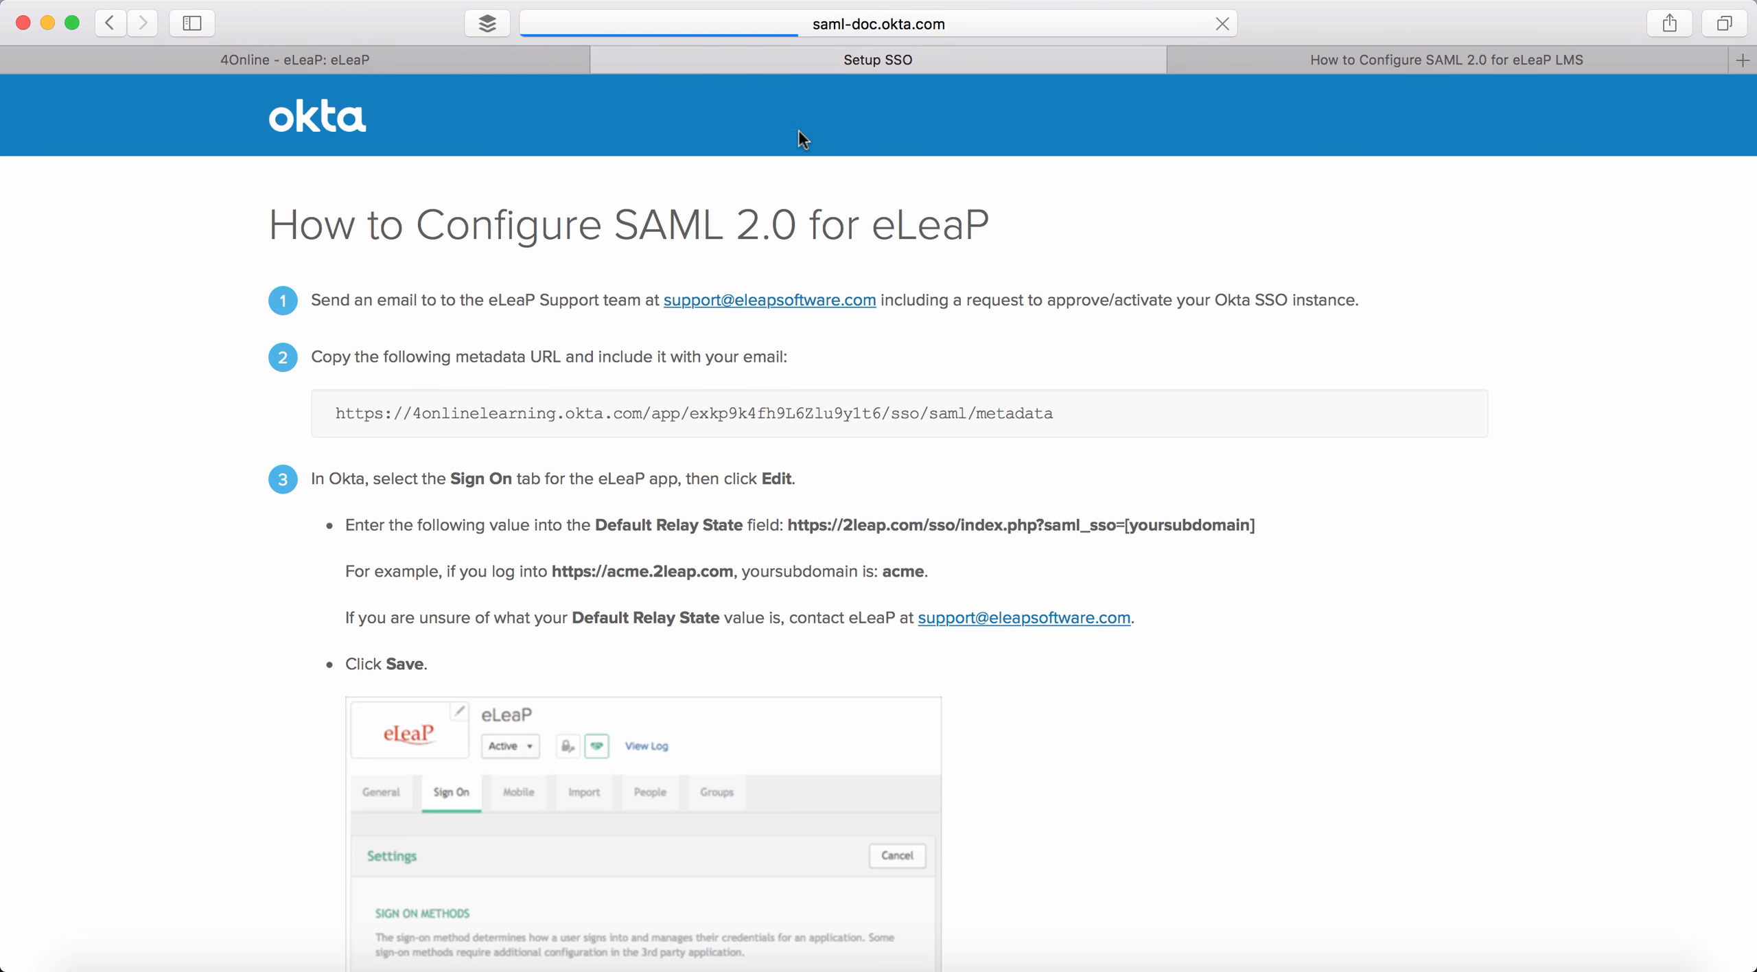
- Read through the How to Configure SAML 2.0 for eLeaP instructions and close that tab
{"action": "scroll", "coordinate": [714, 473], "scroll_direction": "down", "scroll_amount": 2}
{"action": "scroll", "coordinate": [714, 472], "scroll_direction": "down", "scroll_amount": 10}
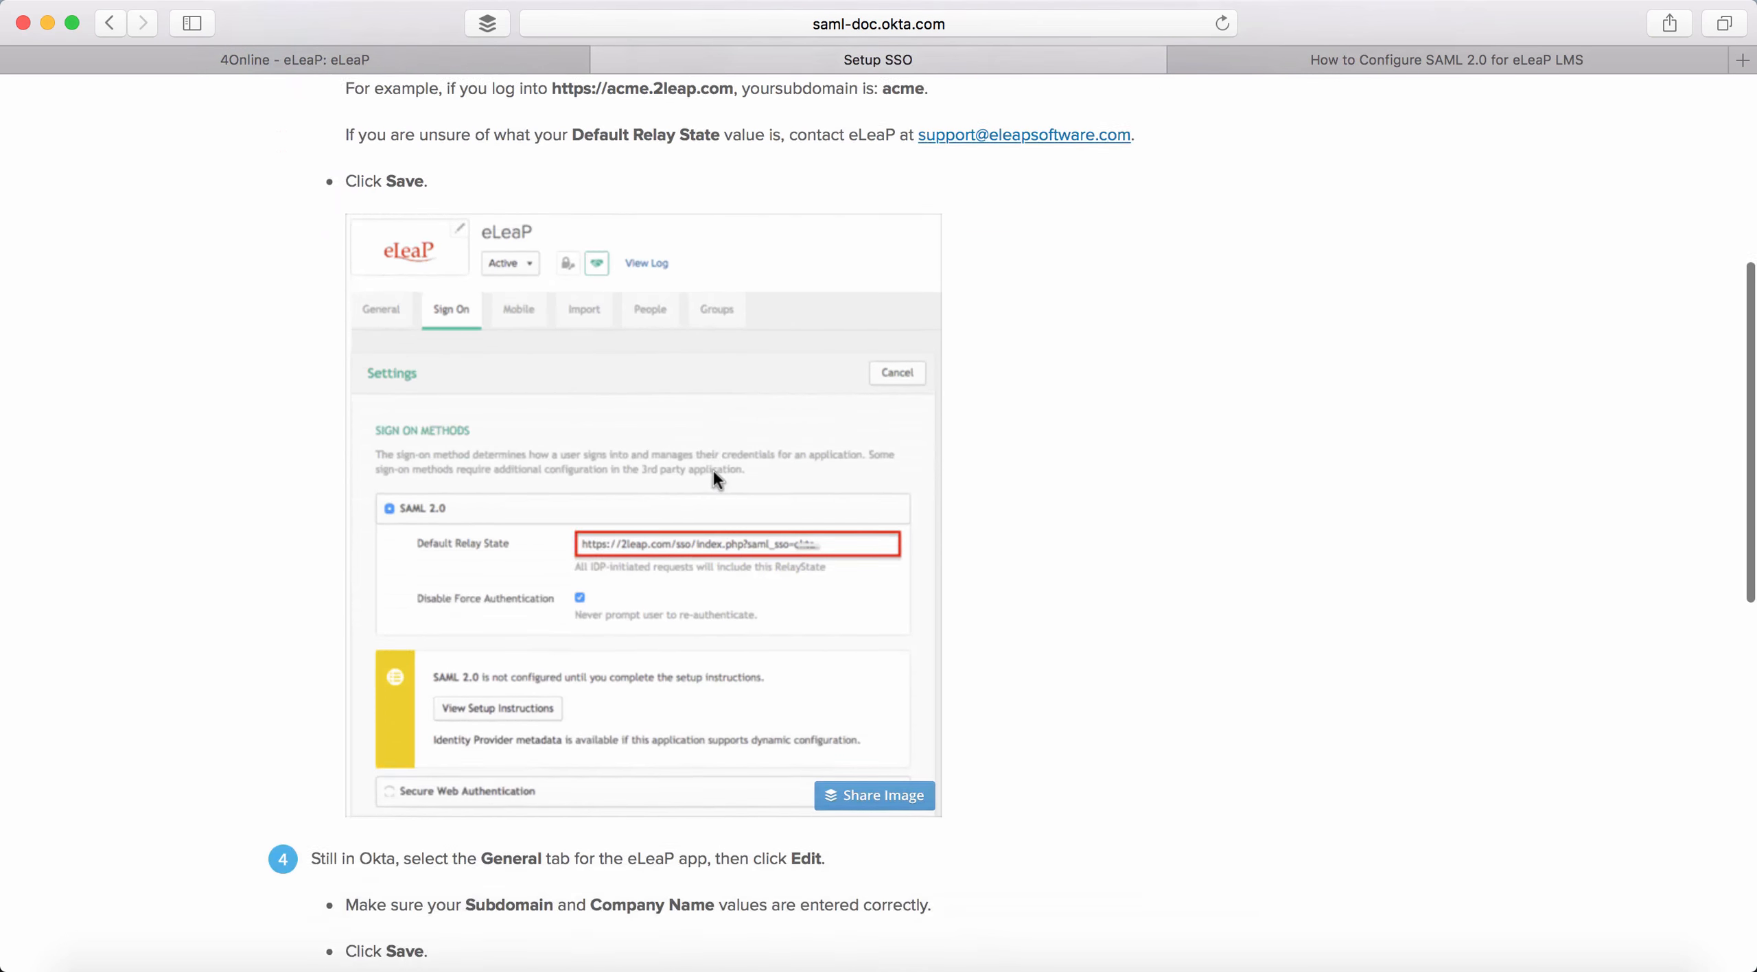
{"action": "scroll", "coordinate": [714, 469], "scroll_direction": "down", "scroll_amount": 6}
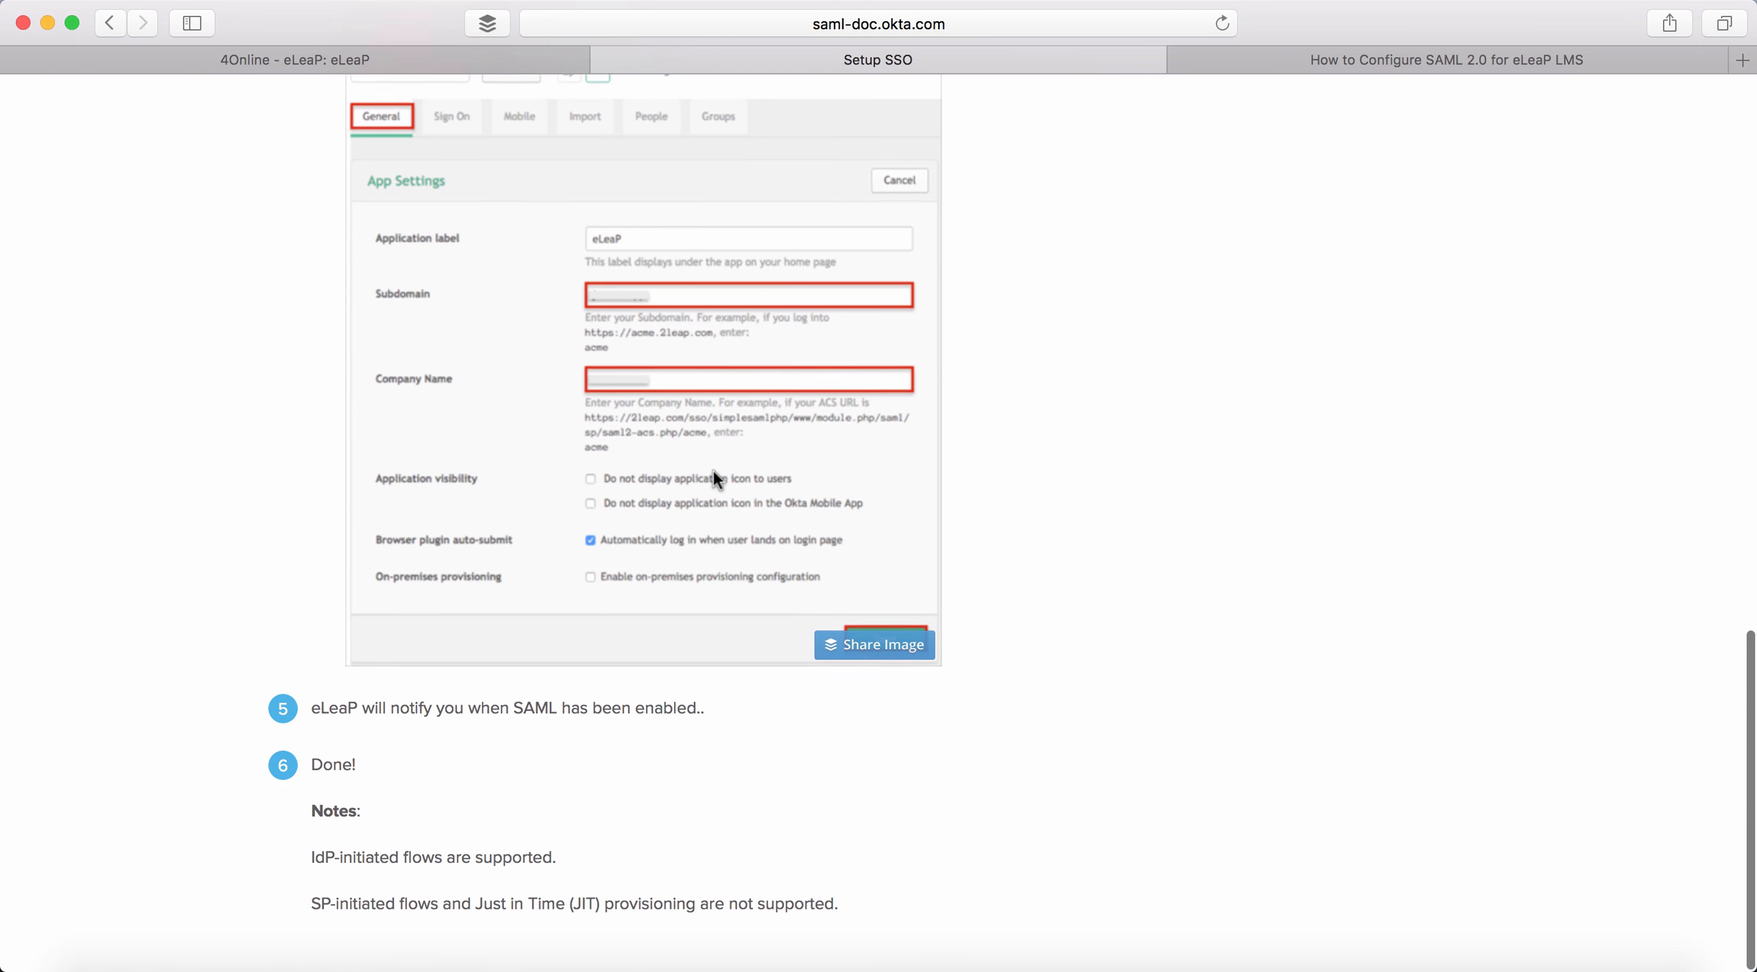
{"action": "scroll", "coordinate": [714, 470], "scroll_direction": "up", "scroll_amount": 9}
{"action": "scroll", "coordinate": [714, 470], "scroll_direction": "up", "scroll_amount": 9}
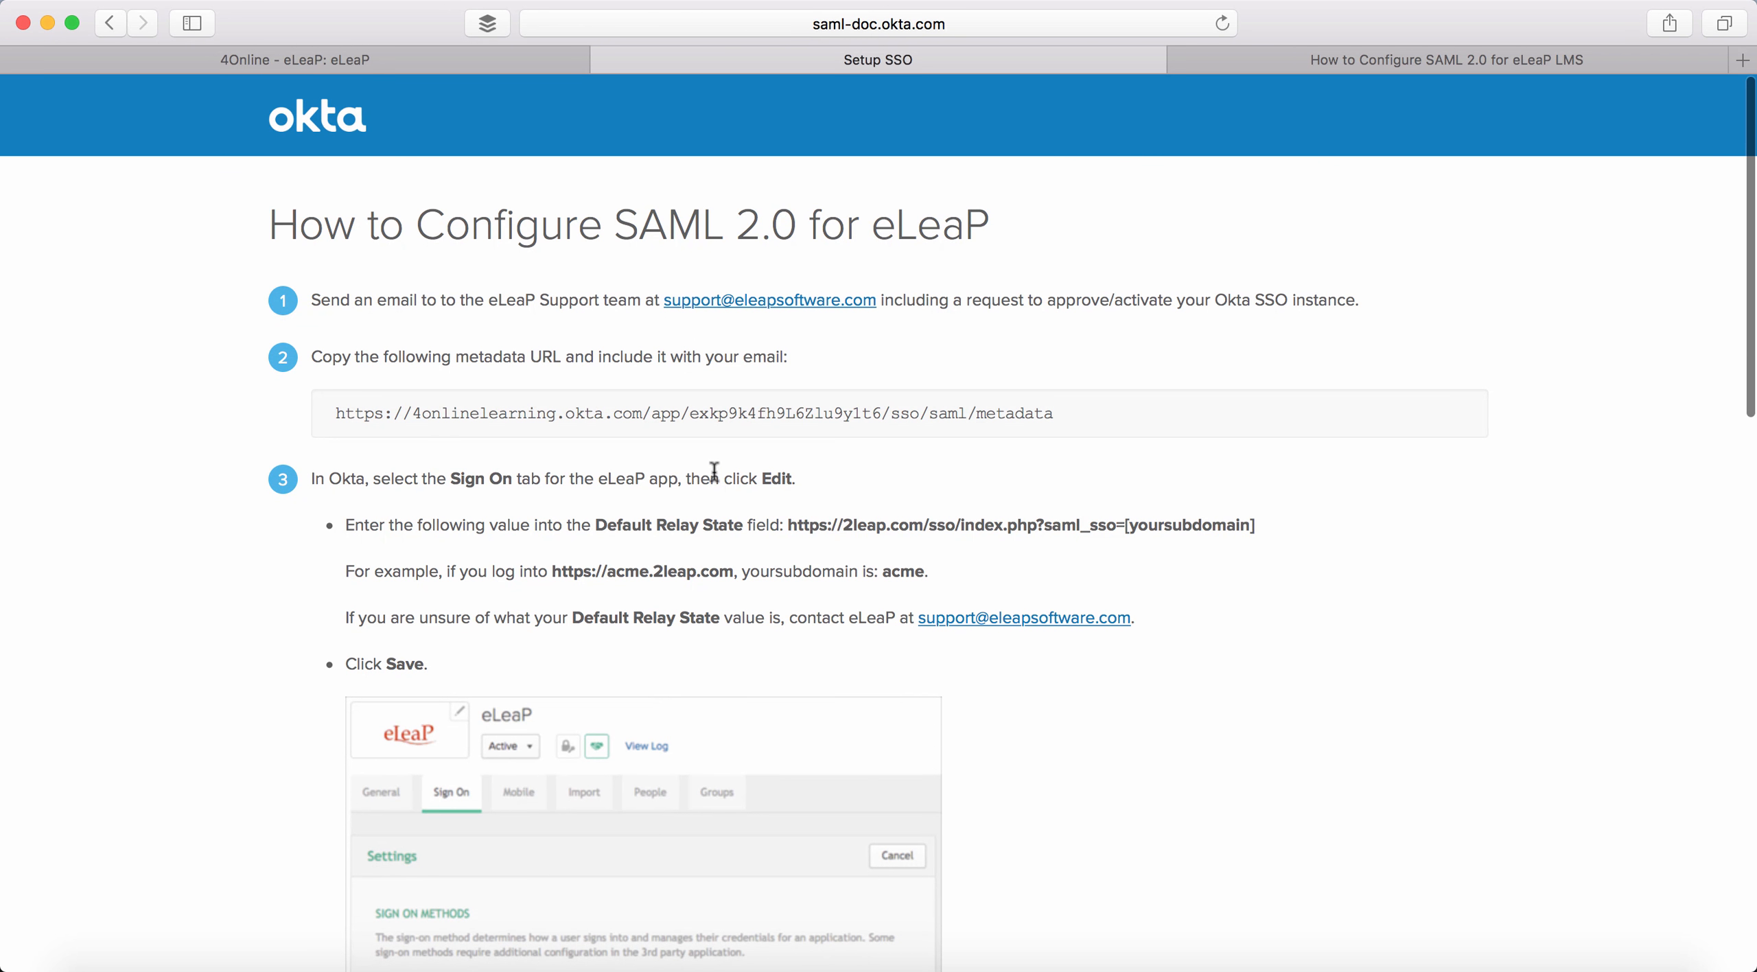
{"action": "left_click", "coordinate": [605, 60]}
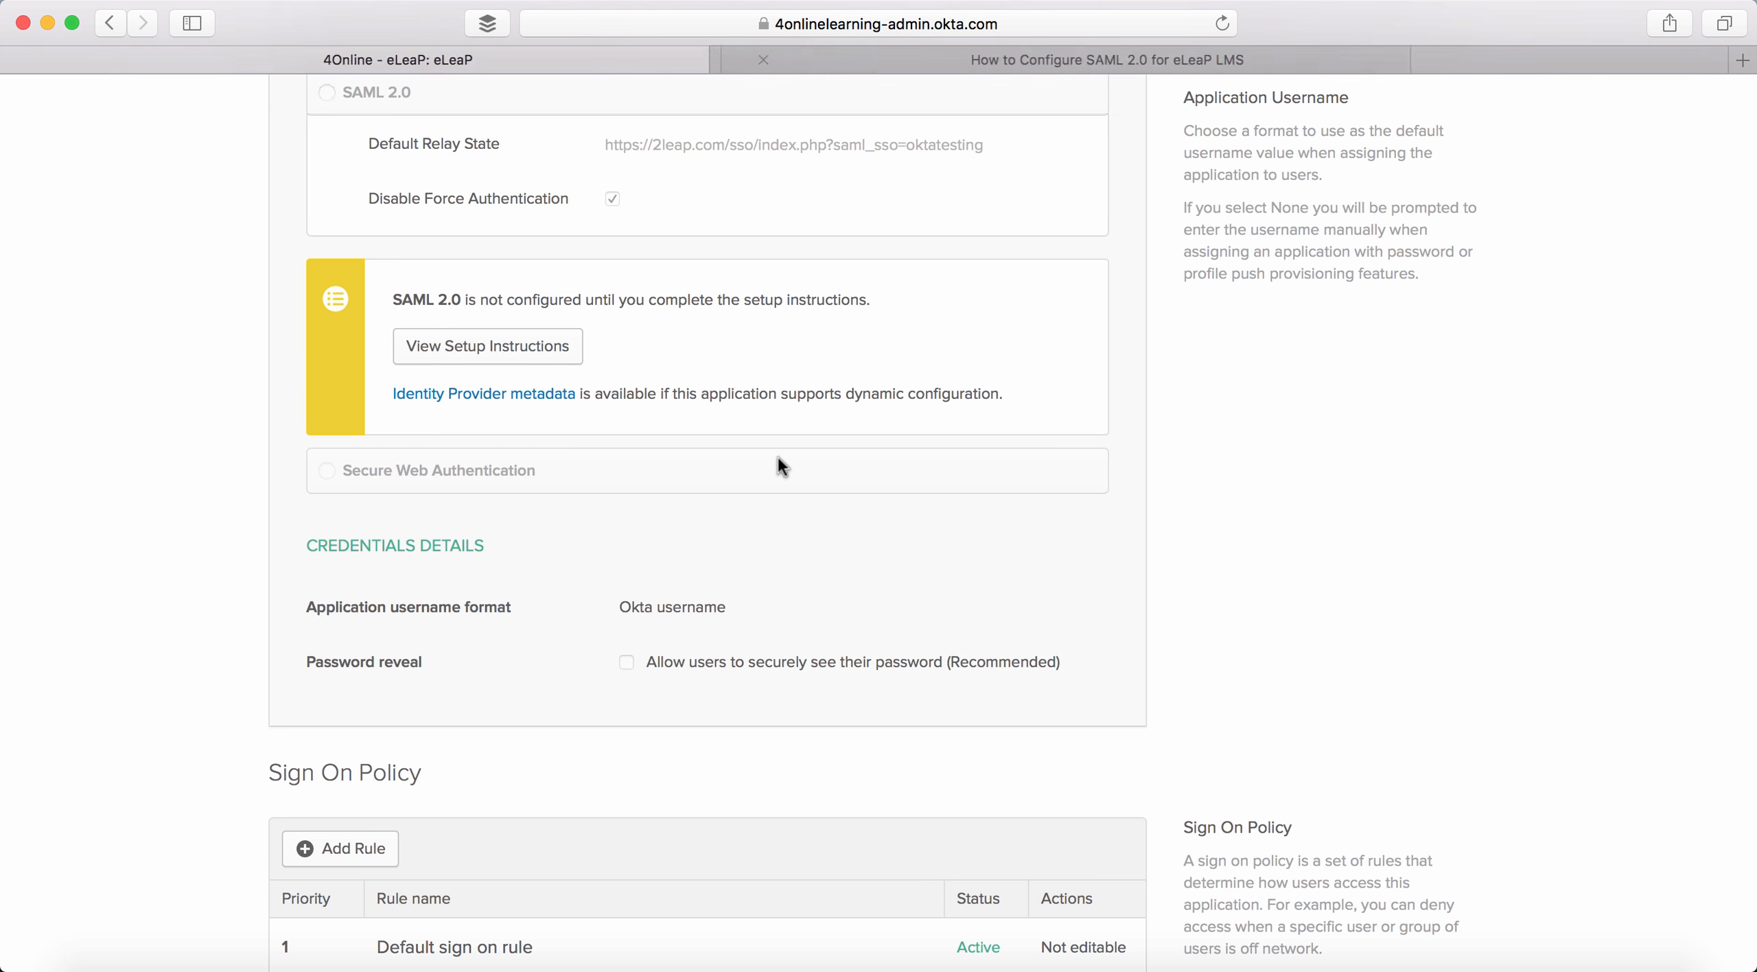
- Review the people assigned to the eLeaP app and go back to the My Applications page
{"action": "scroll", "coordinate": [777, 455], "scroll_direction": "up", "scroll_amount": 8}
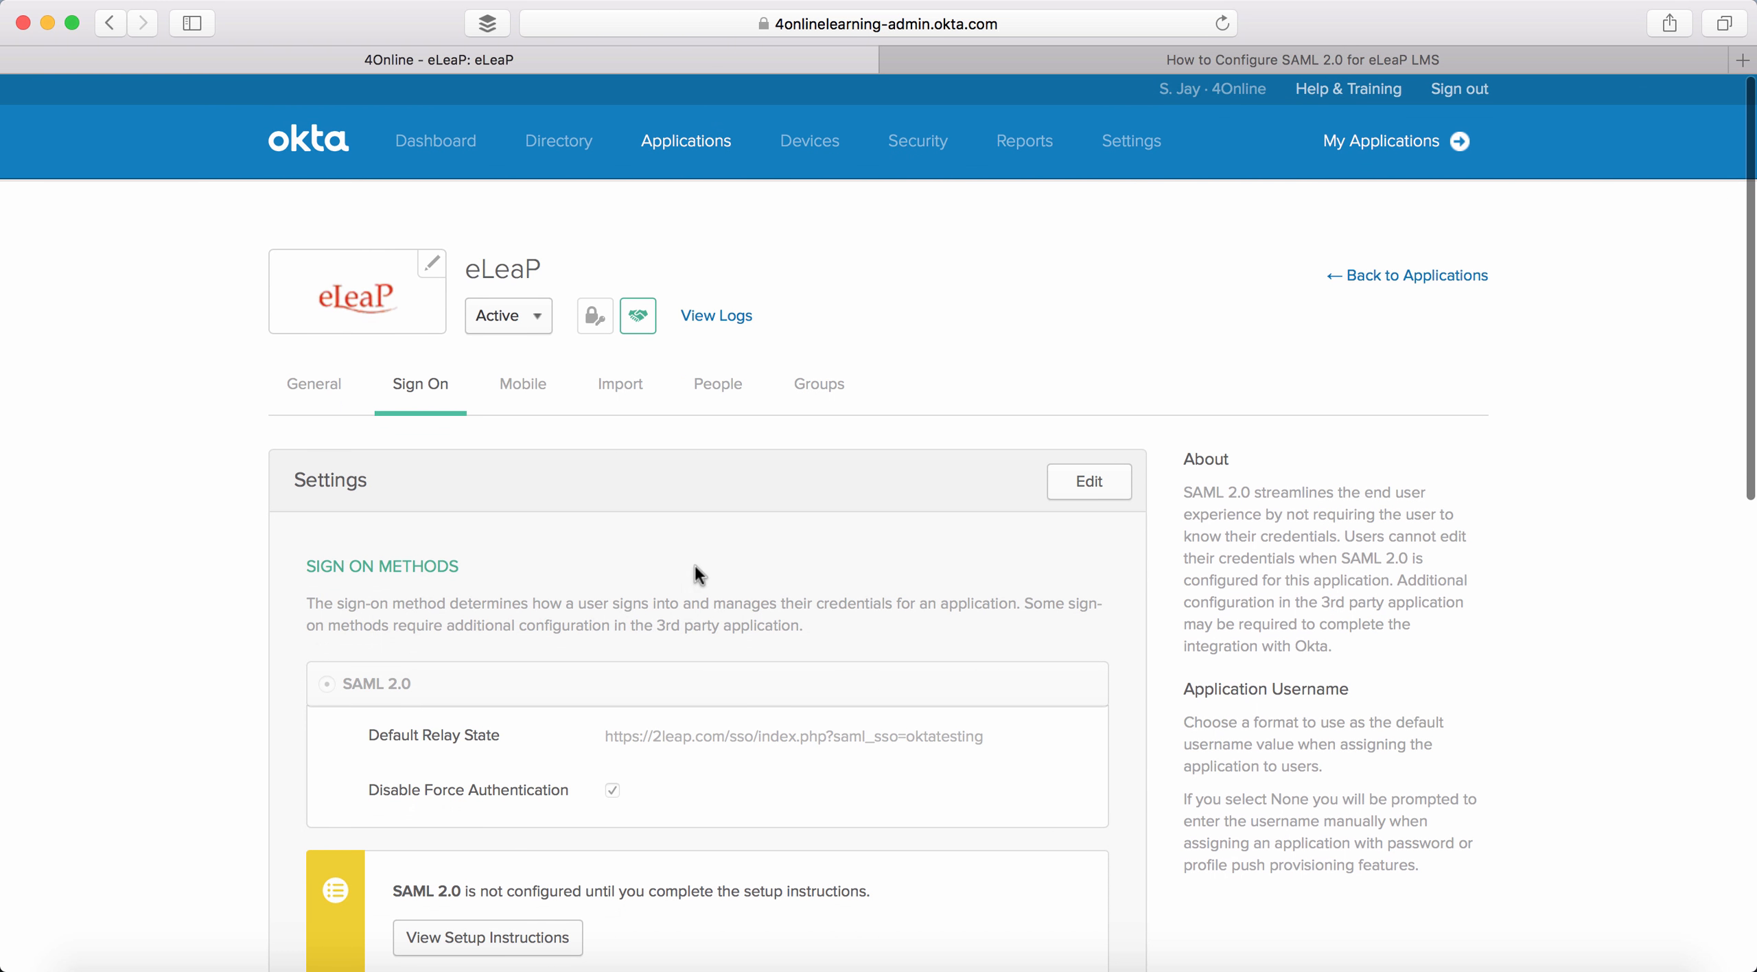
{"action": "left_click", "coordinate": [724, 383]}
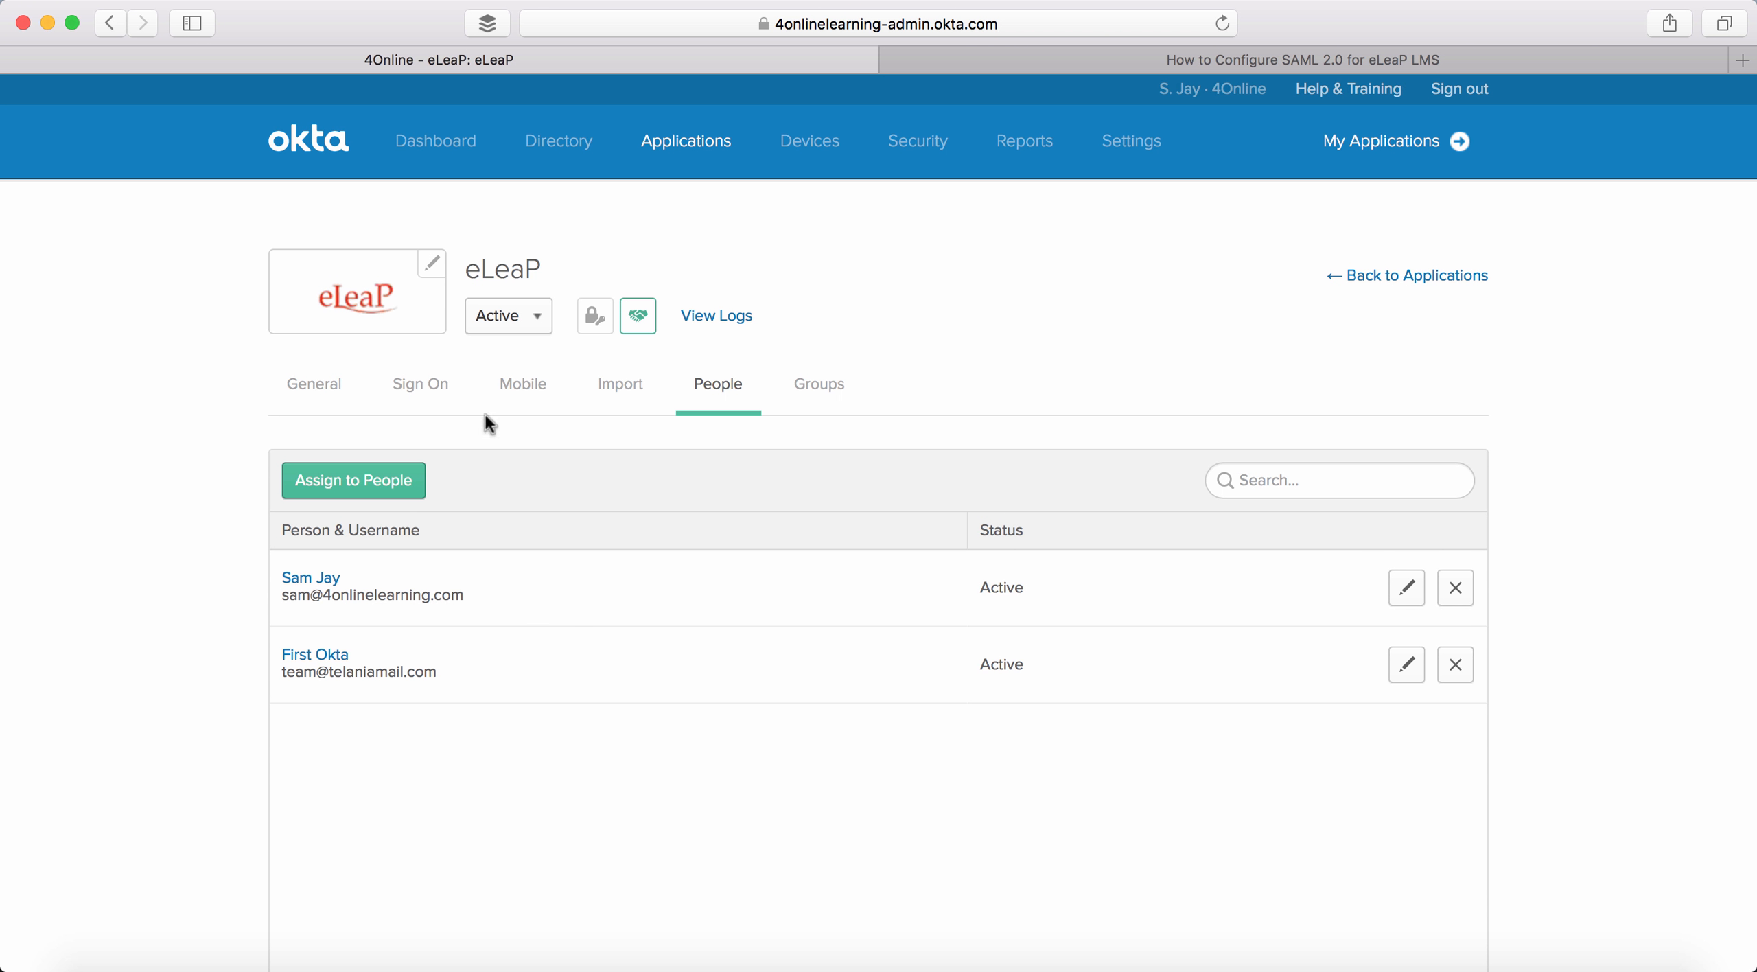
{"action": "left_click", "coordinate": [1376, 140]}
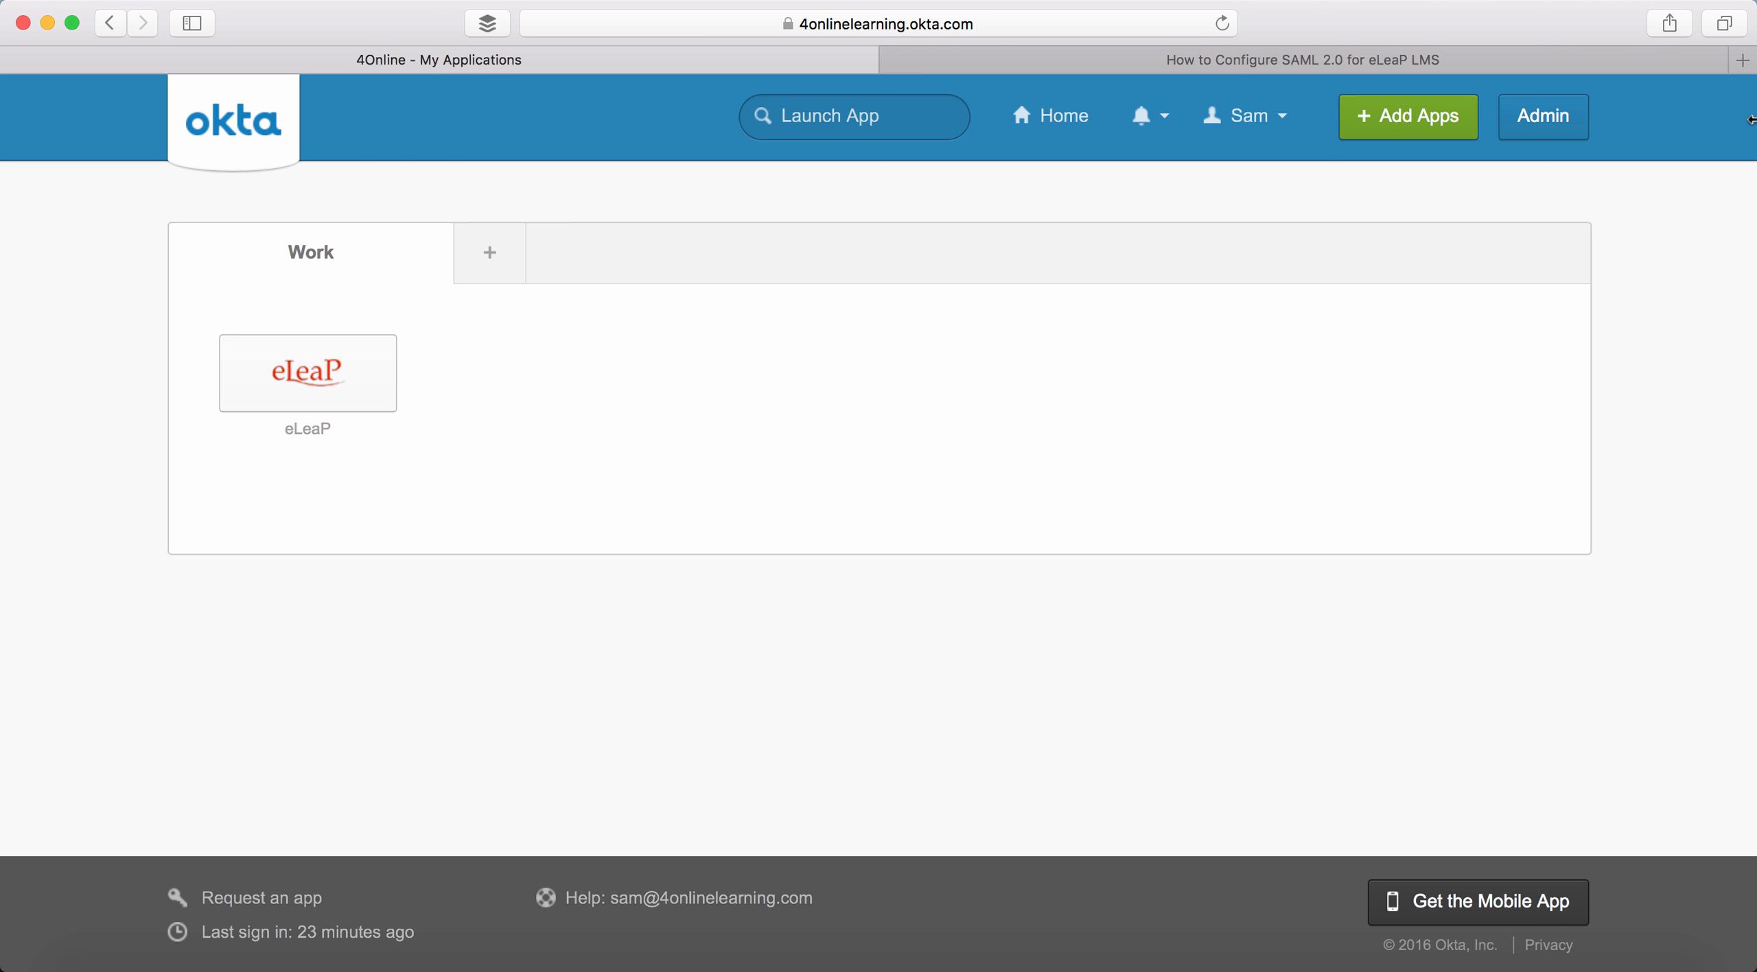
- Open a new tab to the eLeaP demo site and log in with the saved account credentials
{"action": "left_click", "coordinate": [1741, 60]}
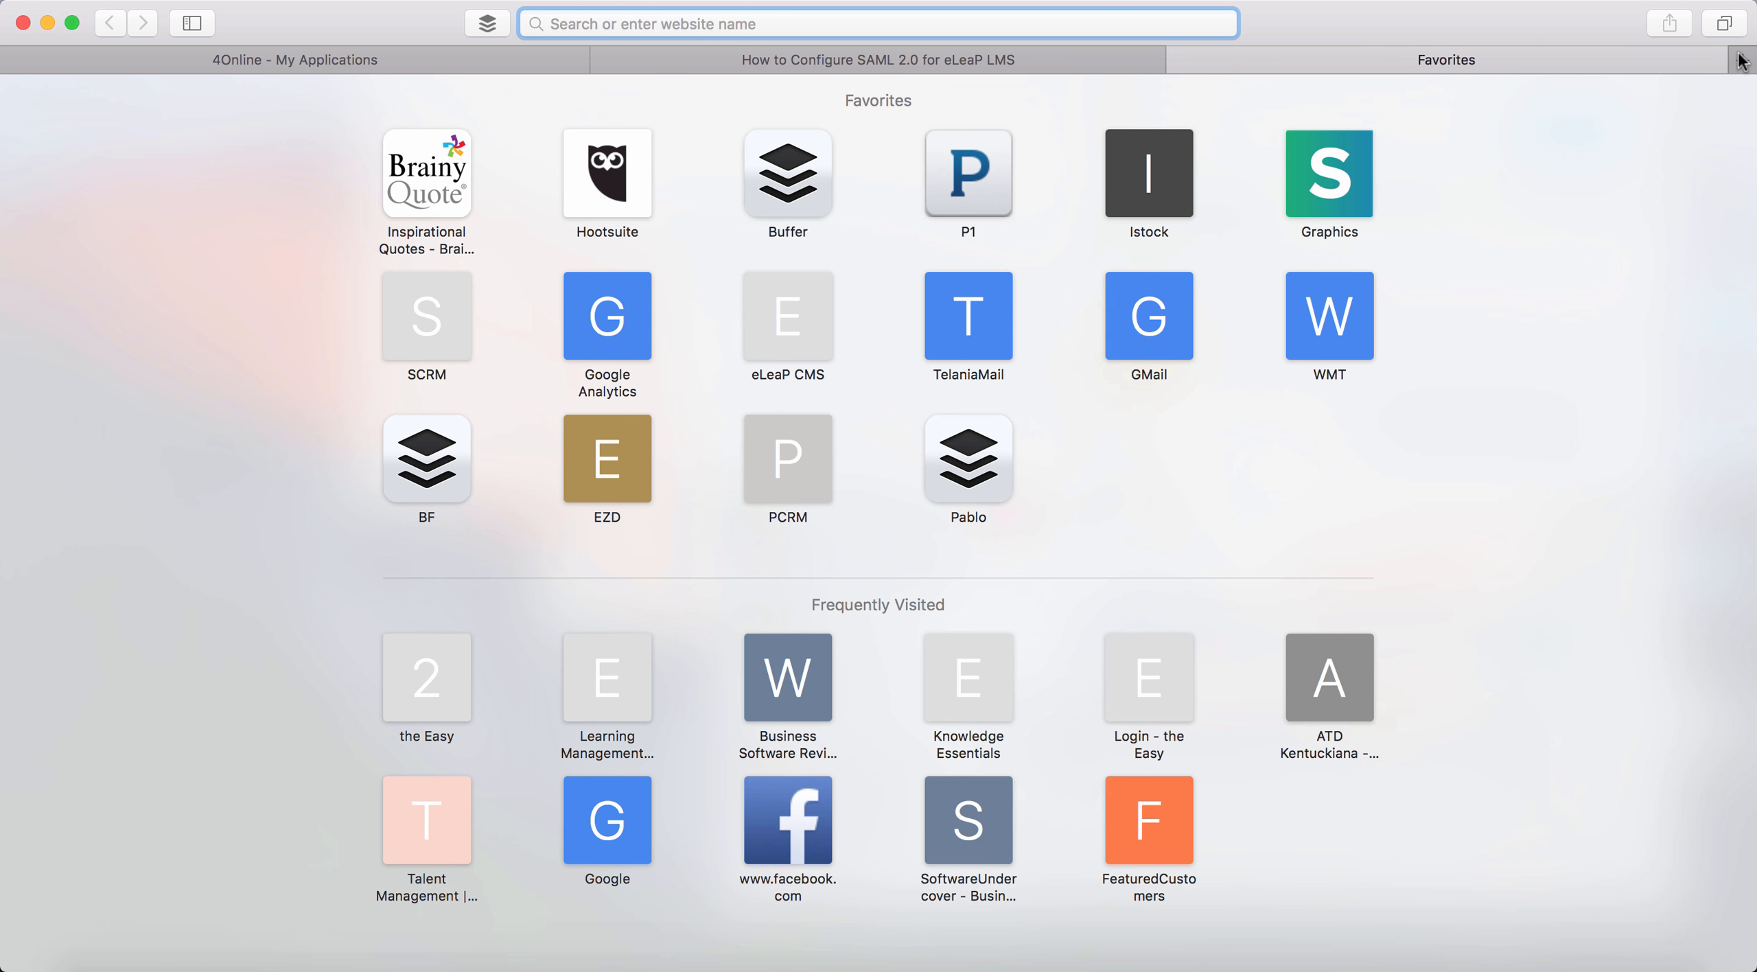
{"action": "type", "text": "eleapd"}
{"action": "key", "text": "Return"}
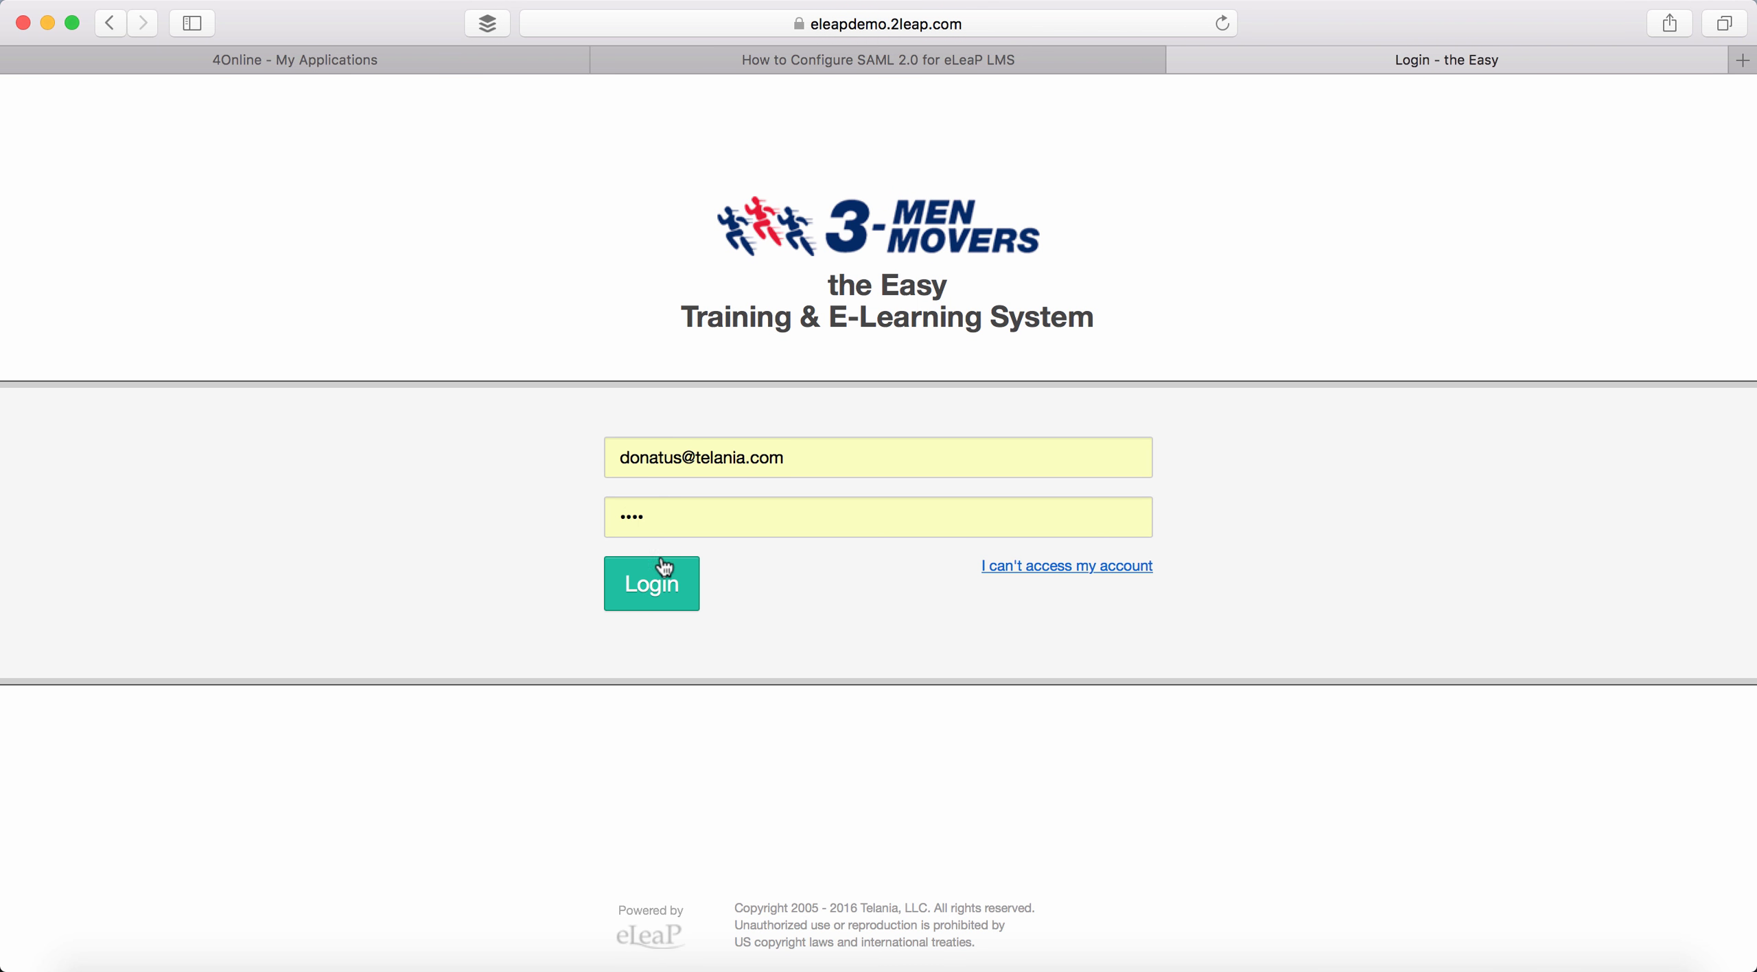
{"action": "left_click", "coordinate": [654, 594]}
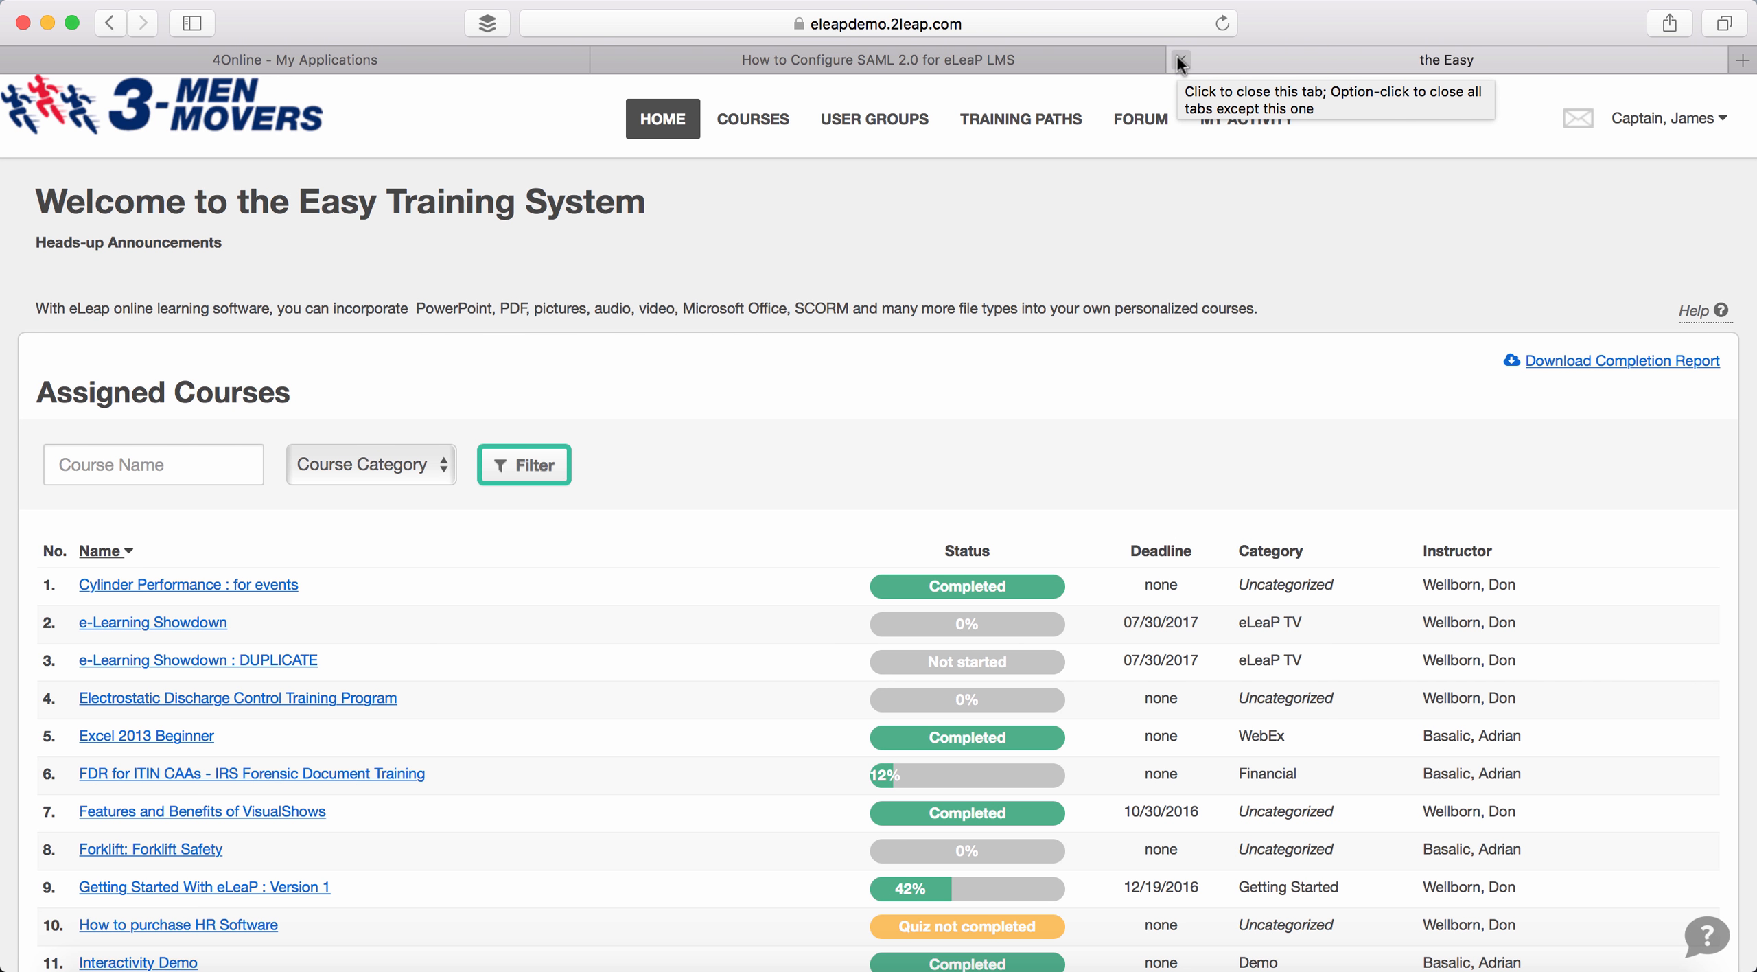
- Close the eLeaP demo tab and launch the eLeaP app from the Okta My Applications page
{"action": "left_click", "coordinate": [1180, 59]}
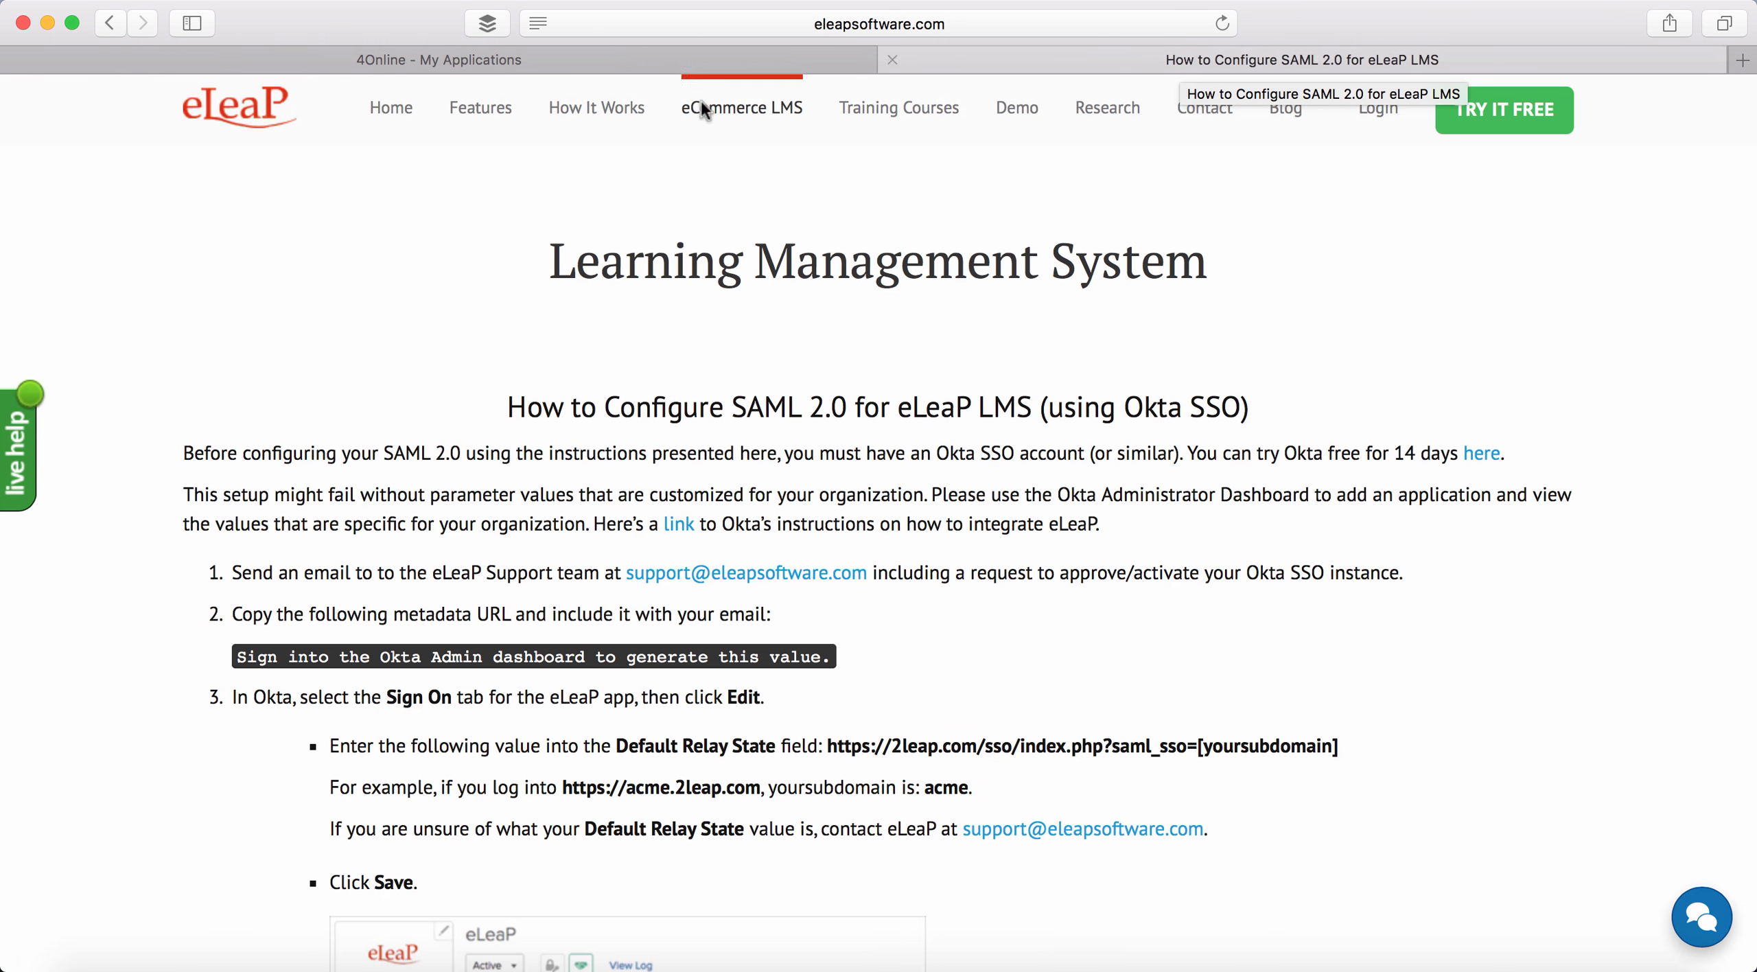
{"action": "left_click", "coordinate": [548, 66]}
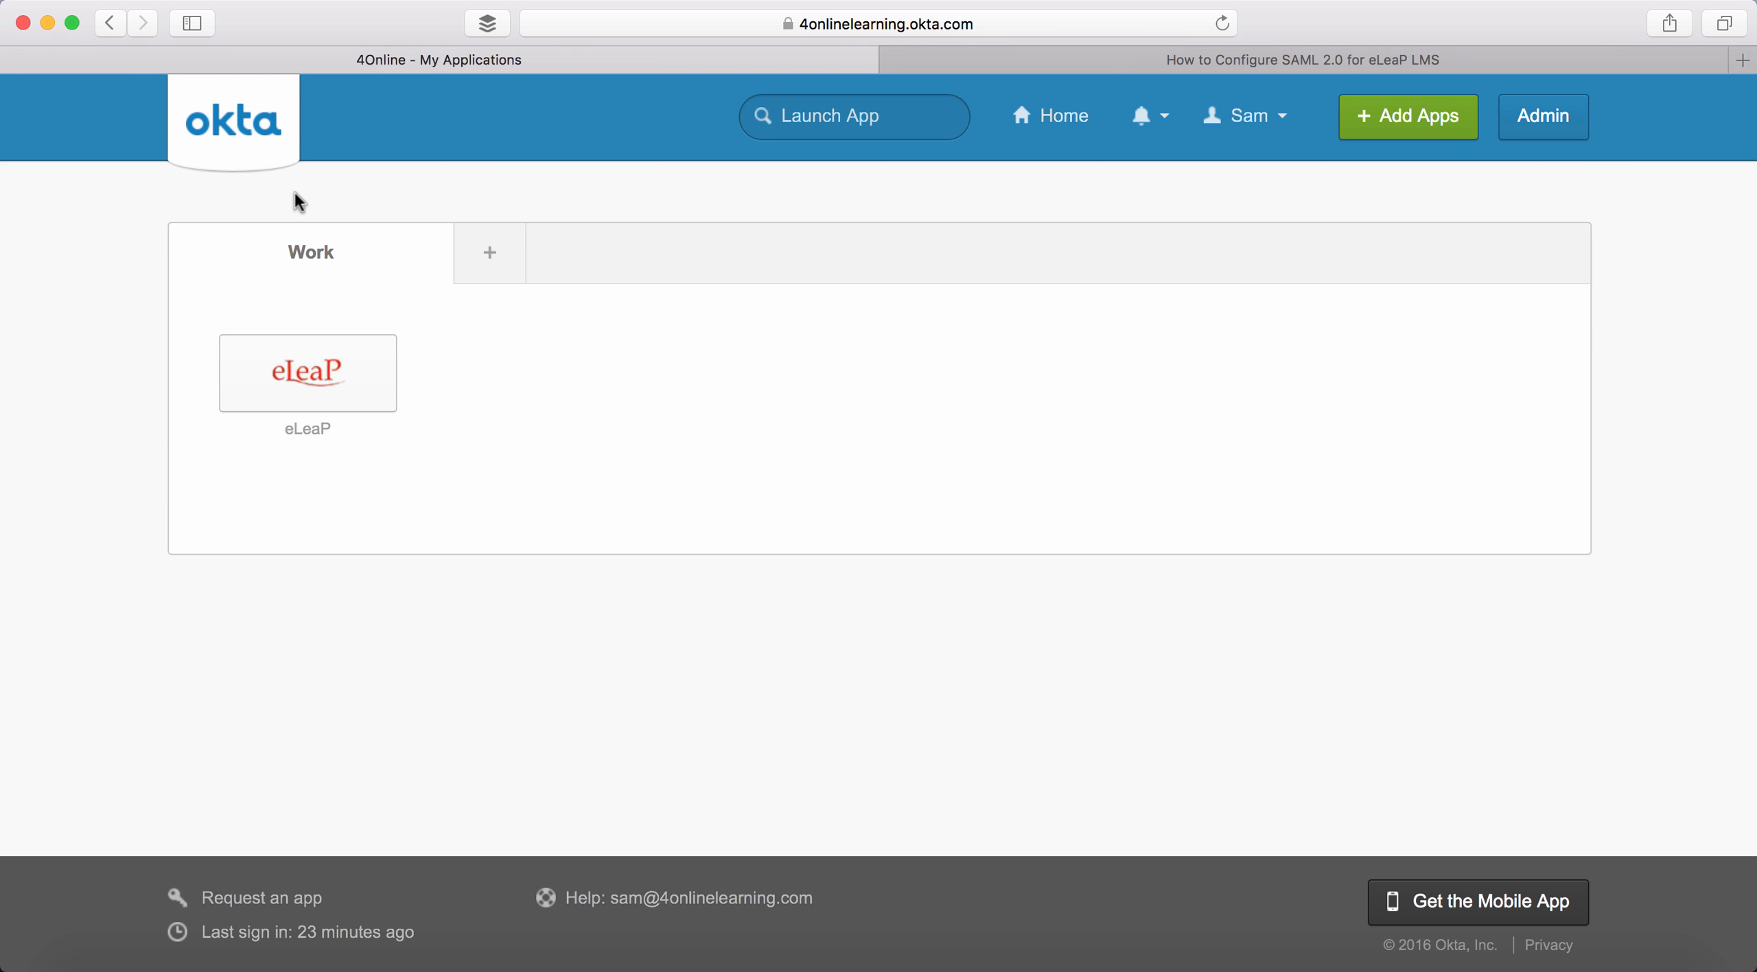
{"action": "mouse_move", "coordinate": [295, 381]}
{"action": "left_click", "coordinate": [297, 377]}
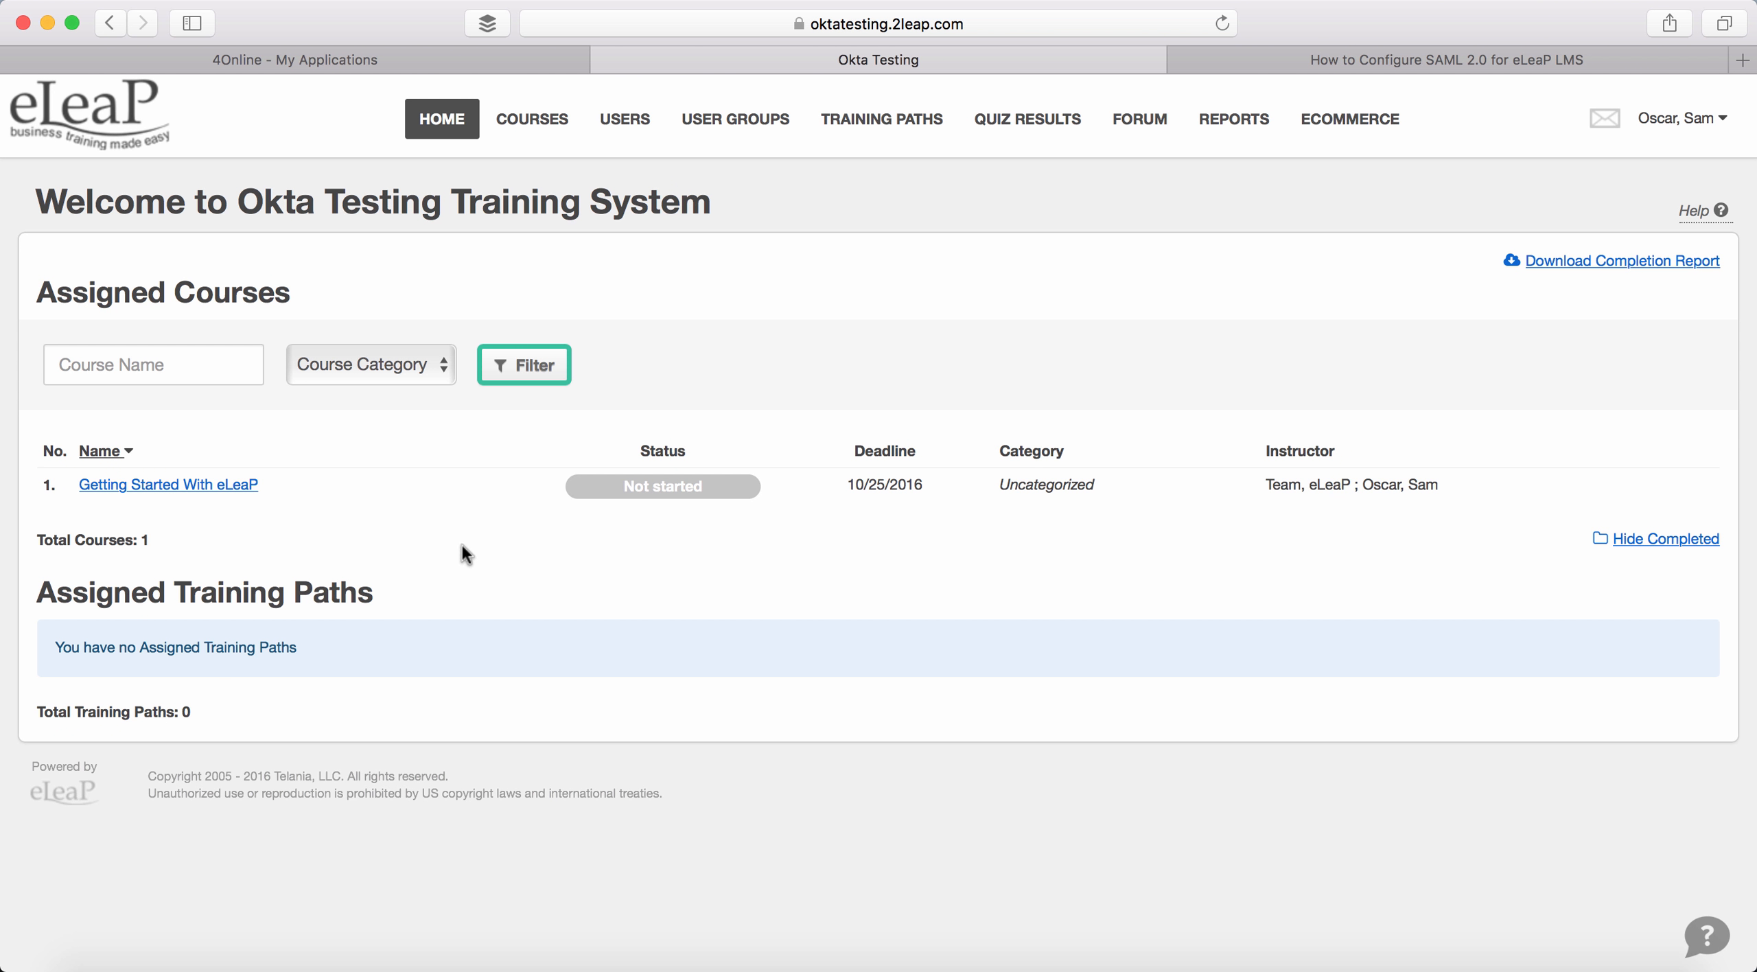
{"action": "left_click", "coordinate": [342, 60]}
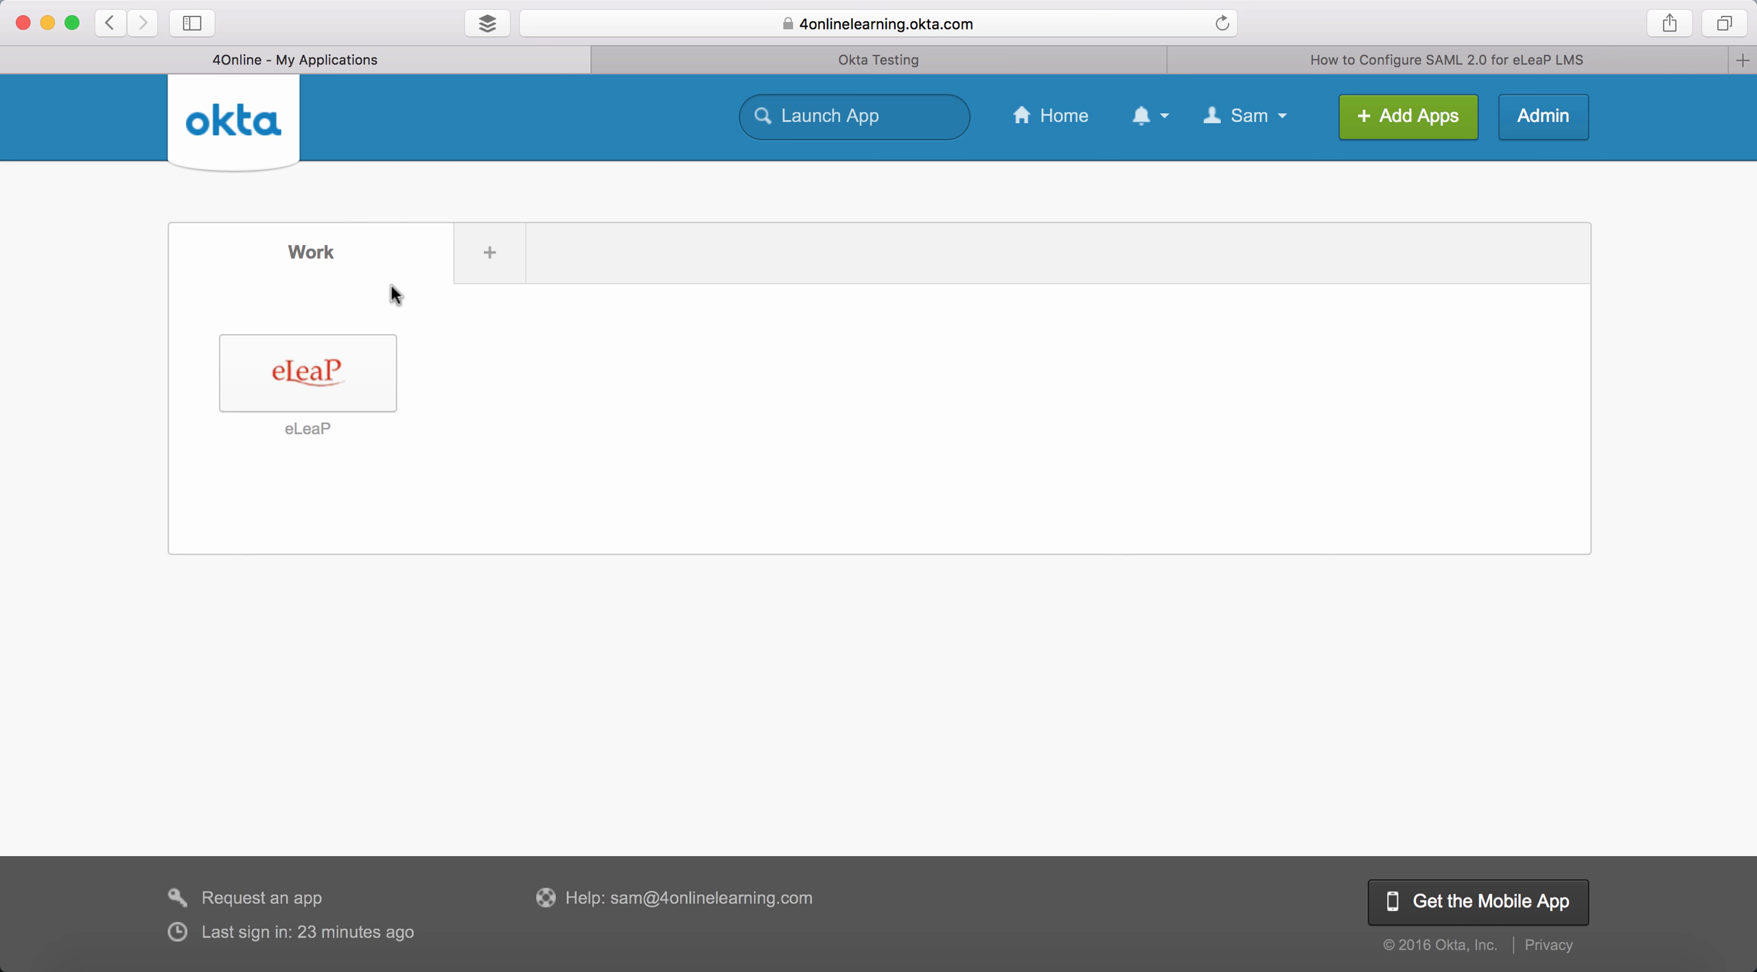